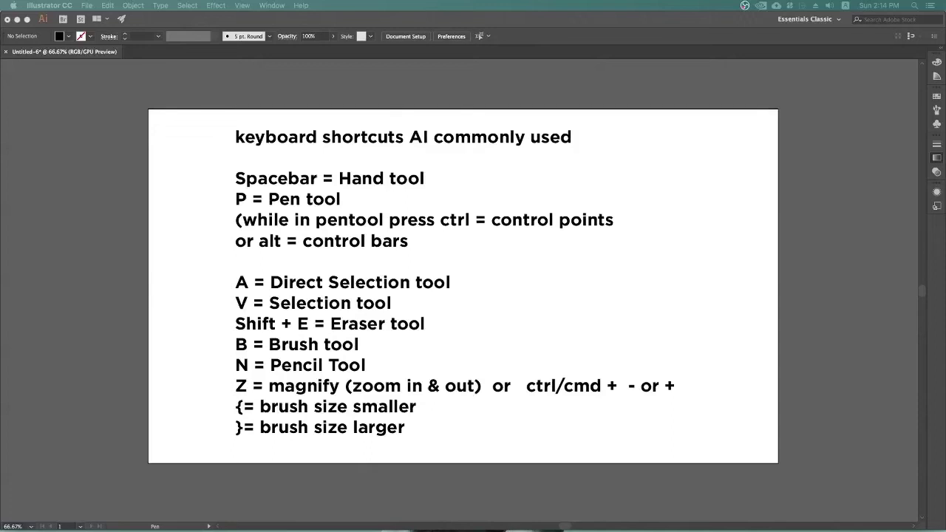
Restore the hidden toolbar and panels around the keyboard-shortcuts sheet.
key("Tab")
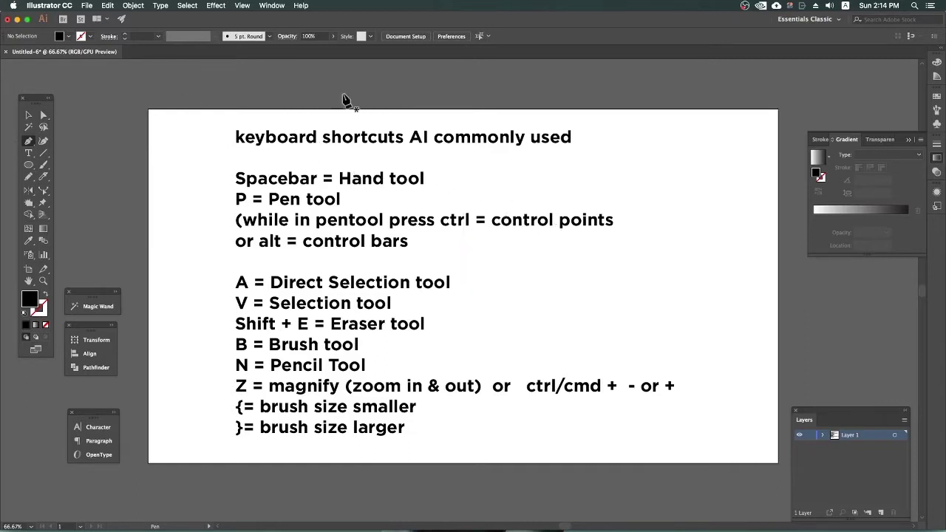
left_click(87, 6)
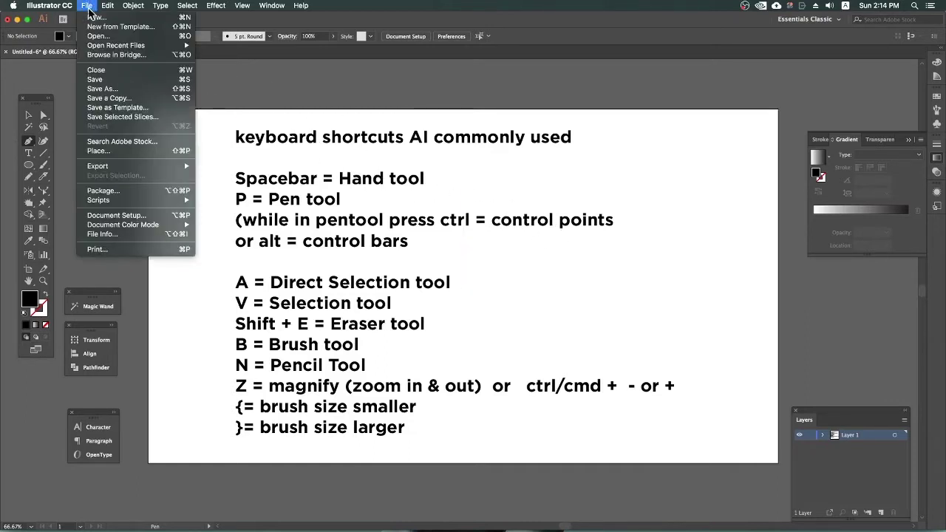
Create a new document 'simple illustration': Custom 1920 × 1080, Pixels units, RGB colour mode.
left_click(96, 18)
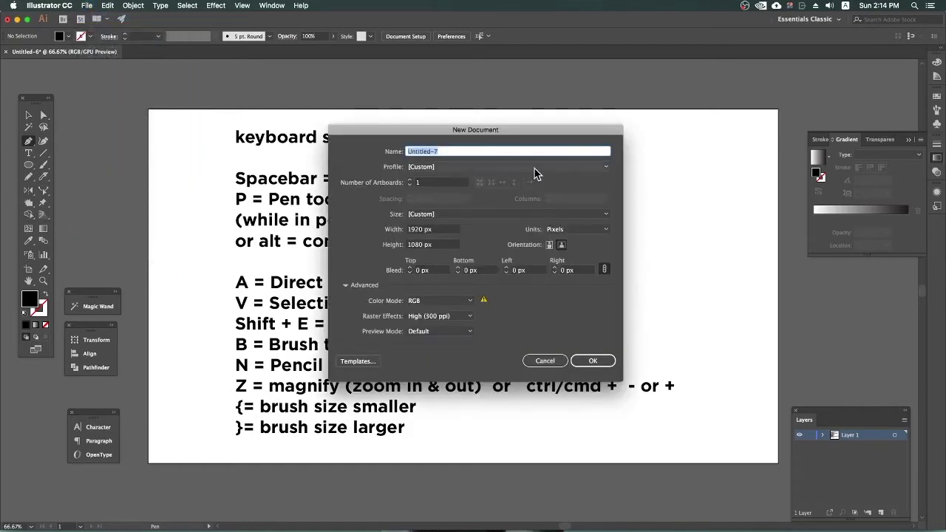
type("simple illustration")
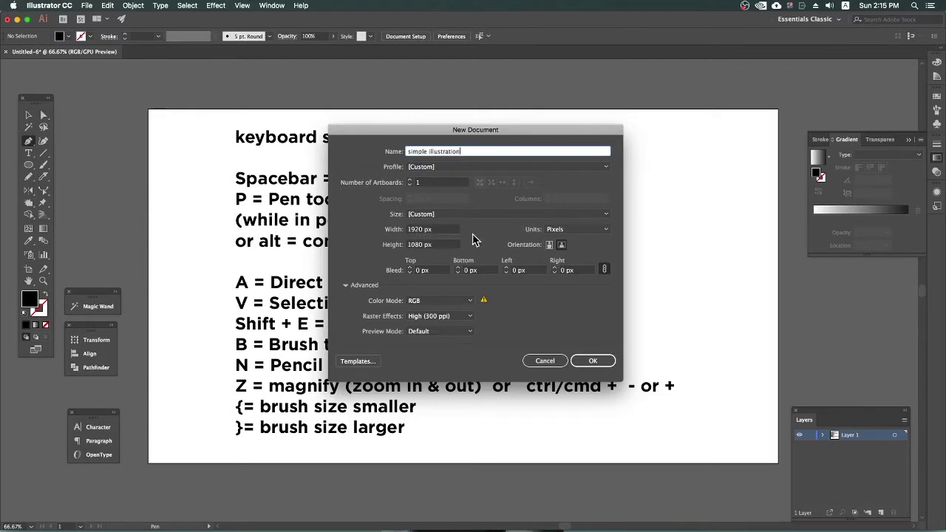
left_click(459, 214)
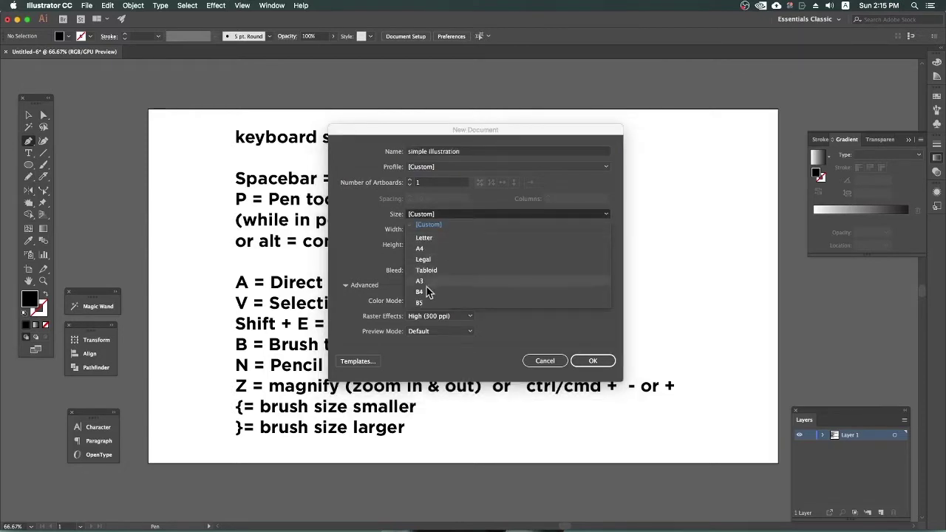
left_click(374, 221)
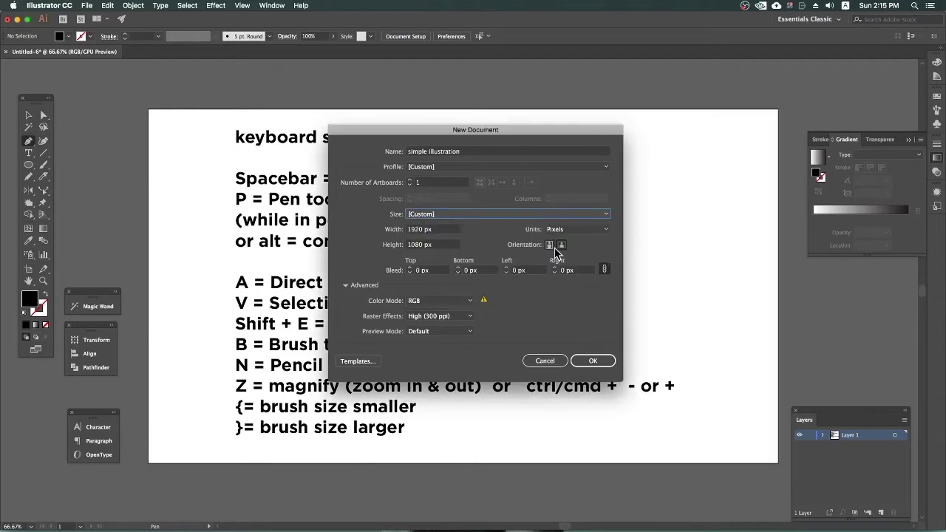
left_click(570, 230)
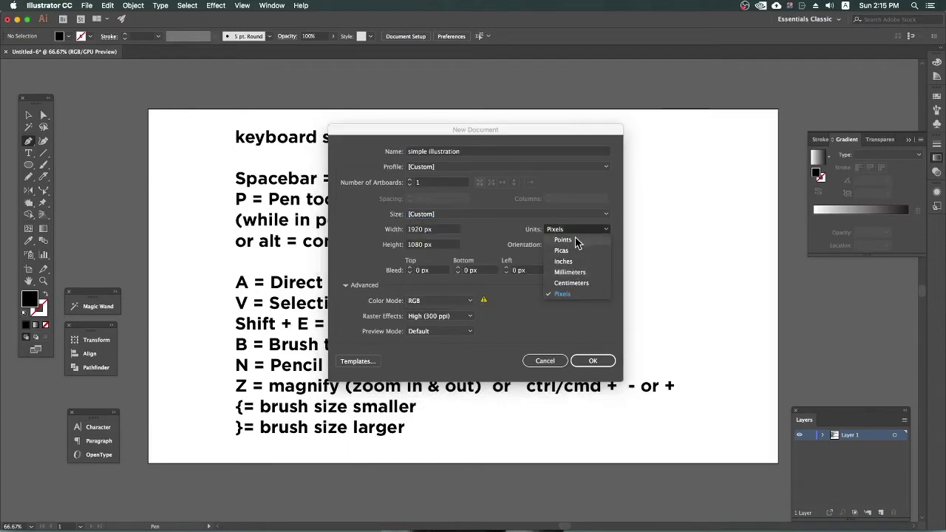
left_click(573, 295)
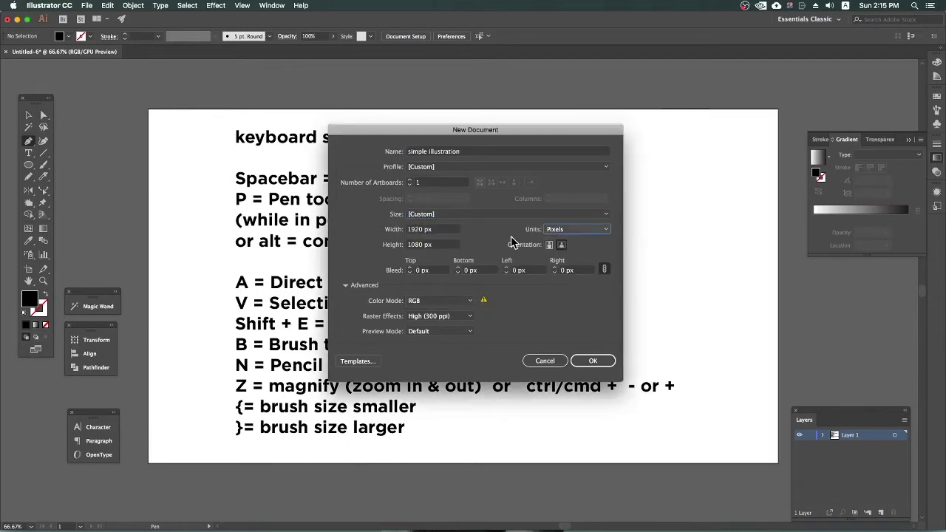
left_click(439, 300)
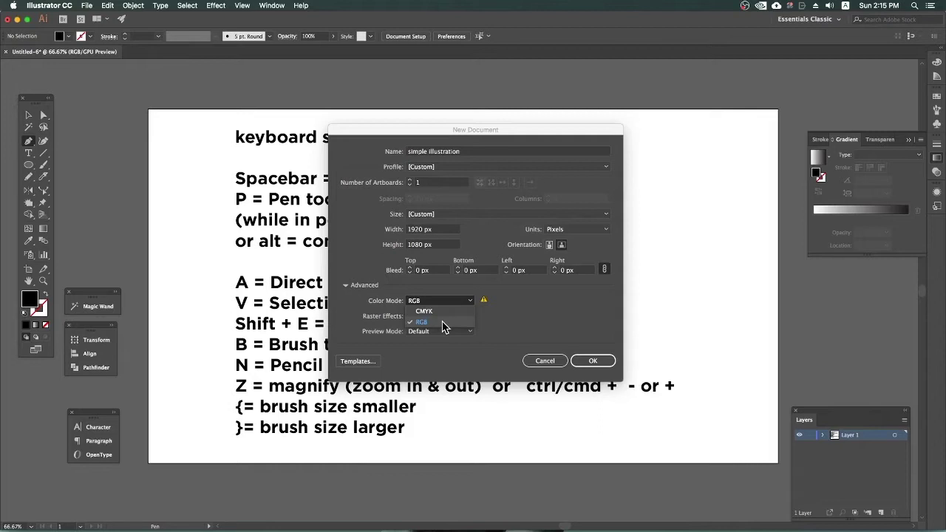
left_click(442, 323)
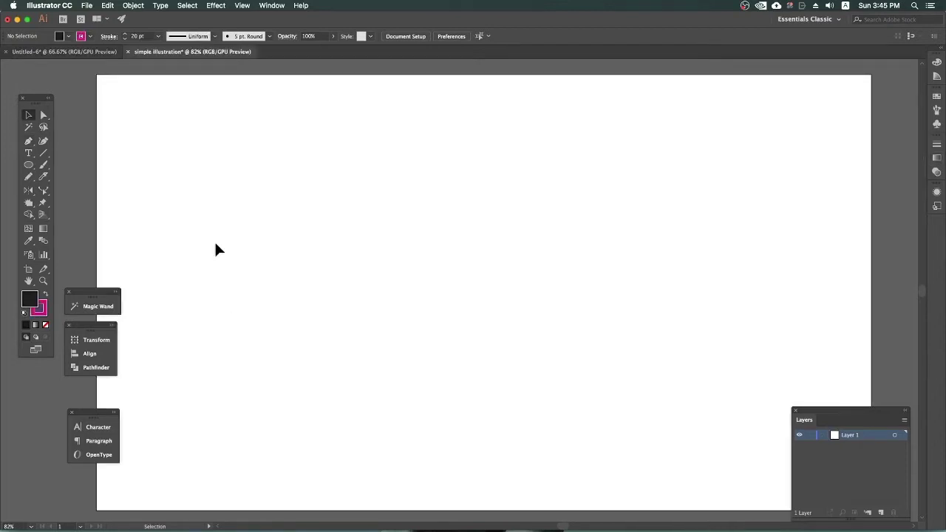
Draw a closed three-corner triangle with the Pen tool and move it up-left.
left_click(28, 141)
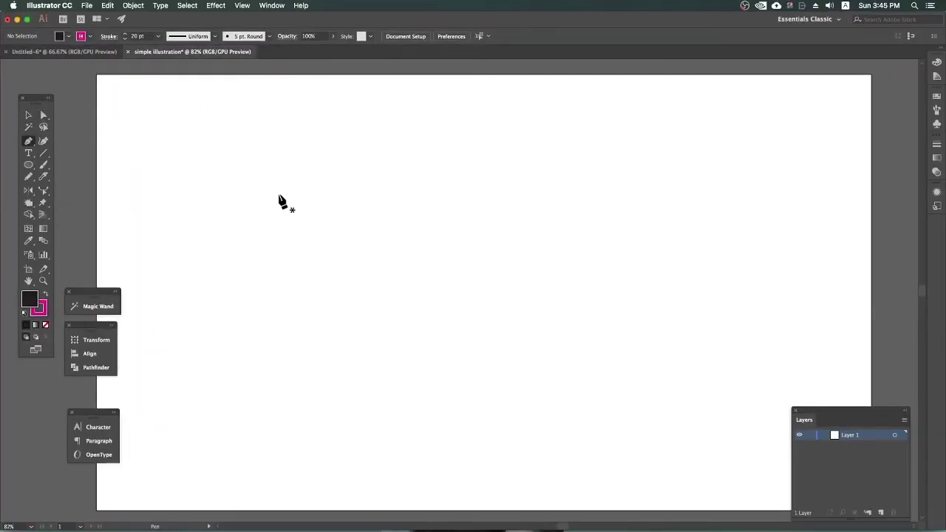
left_click(255, 221)
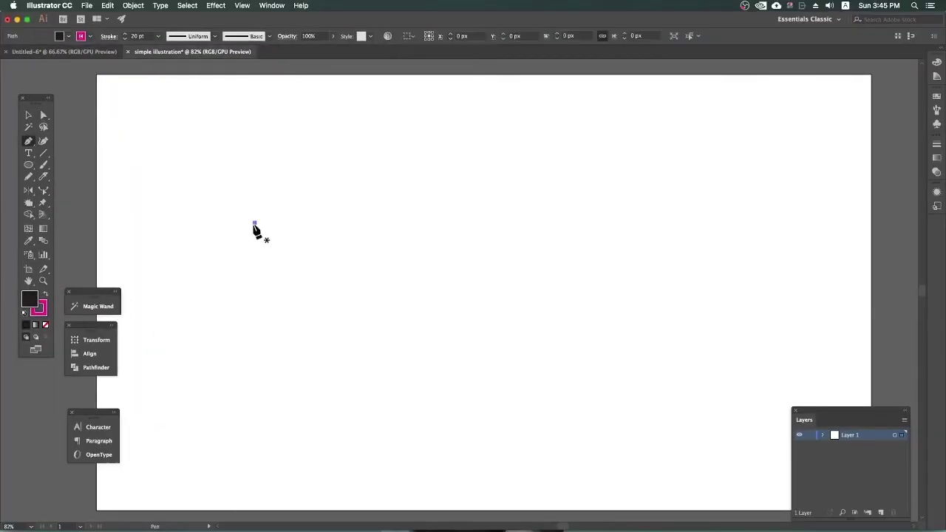
left_click(403, 165)
left_click(361, 308)
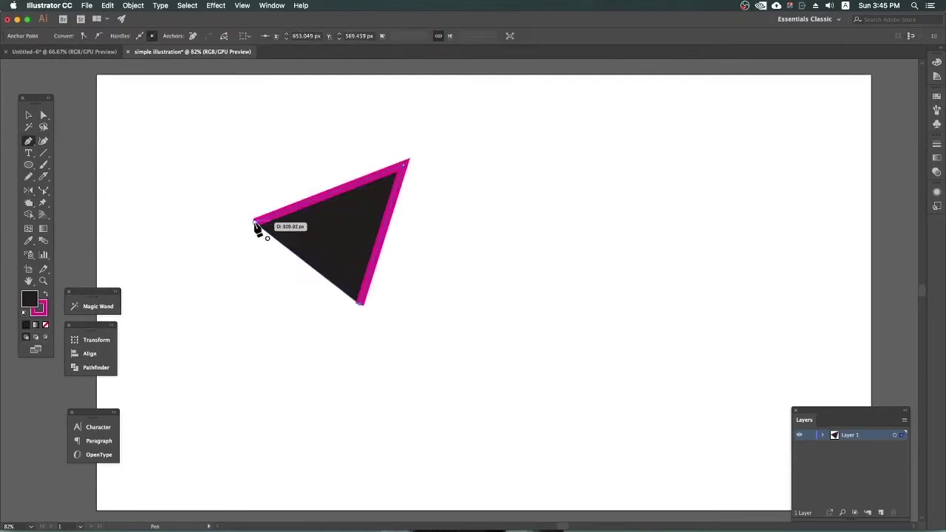
left_click(255, 222)
key("v")
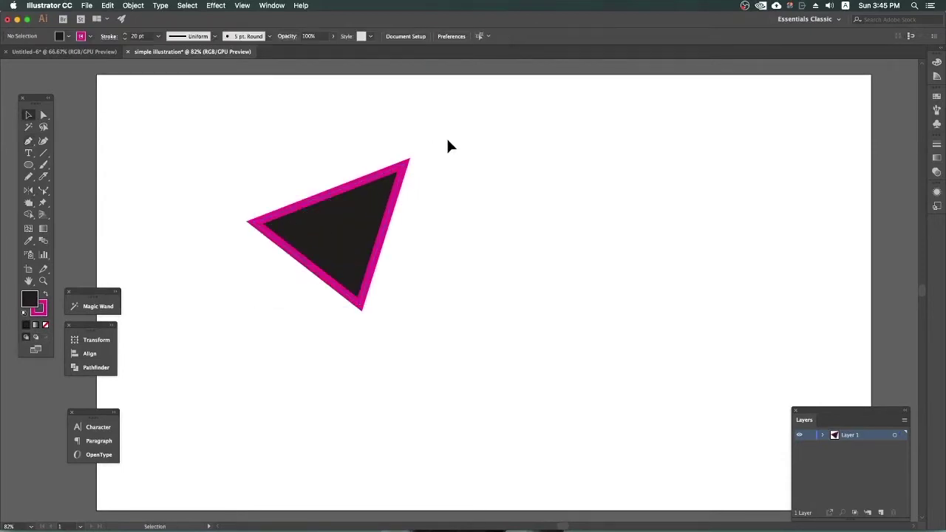
left_click_drag(385, 215, 303, 200)
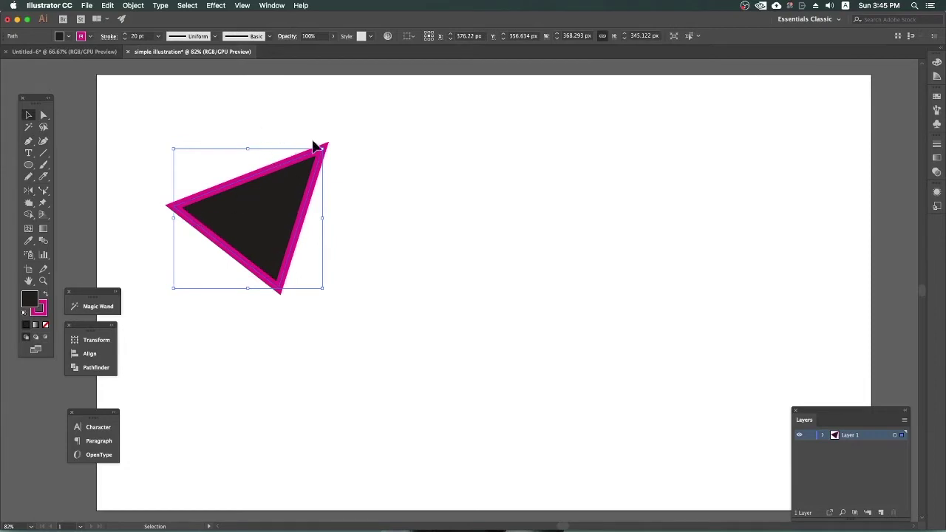
Draw a closed curved circle-like shape beside the triangle using Pen click-drags, then deselect it.
left_click(28, 141)
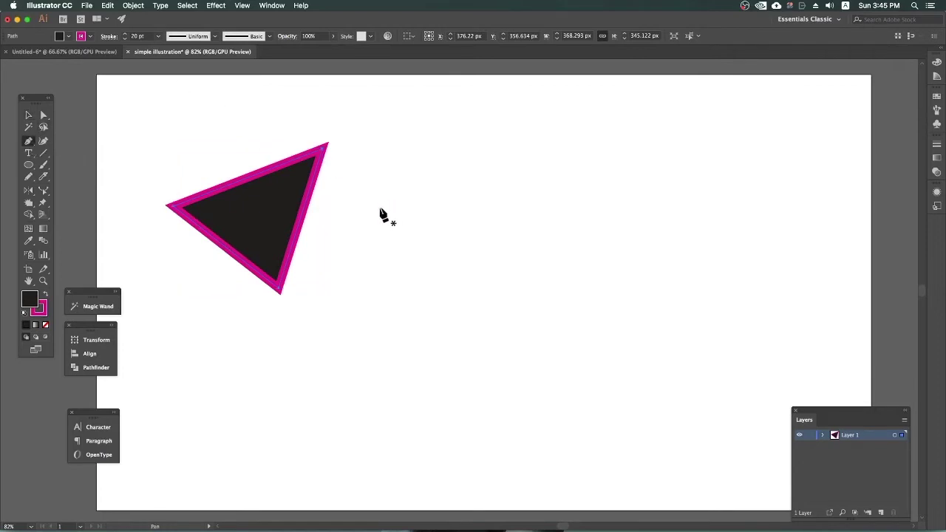
left_click_drag(427, 158, 414, 154)
left_click_drag(426, 138, 426, 138)
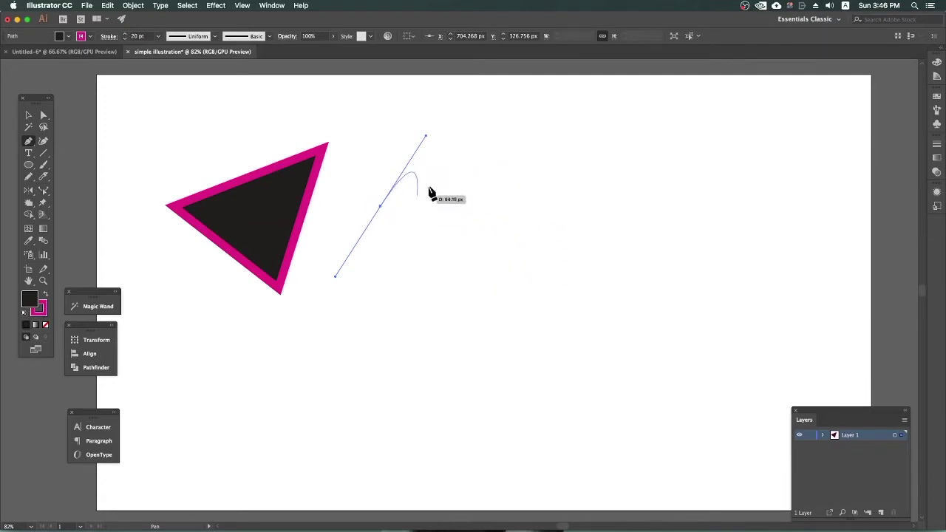
left_click_drag(516, 220, 519, 314)
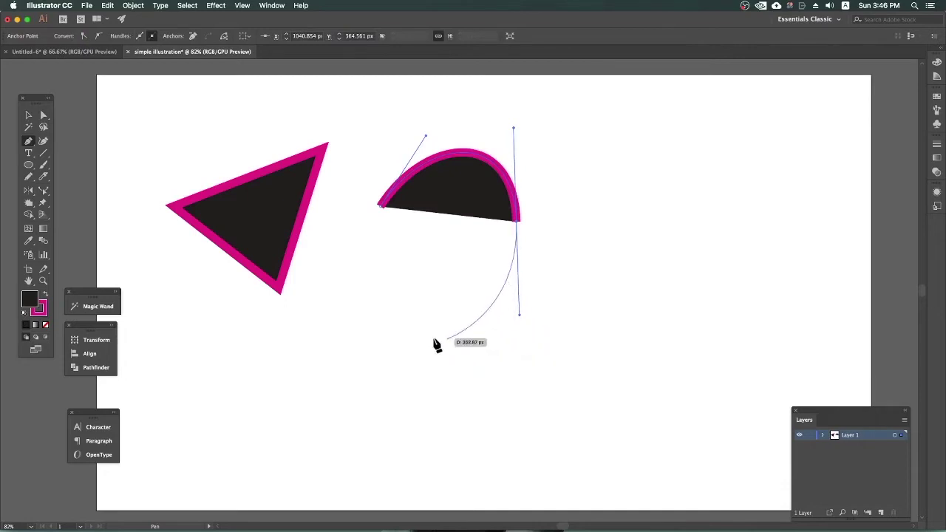
mouse_move(380, 206)
left_mouse_down()
mouse_move(390, 117)
mouse_move(394, 124)
left_mouse_up()
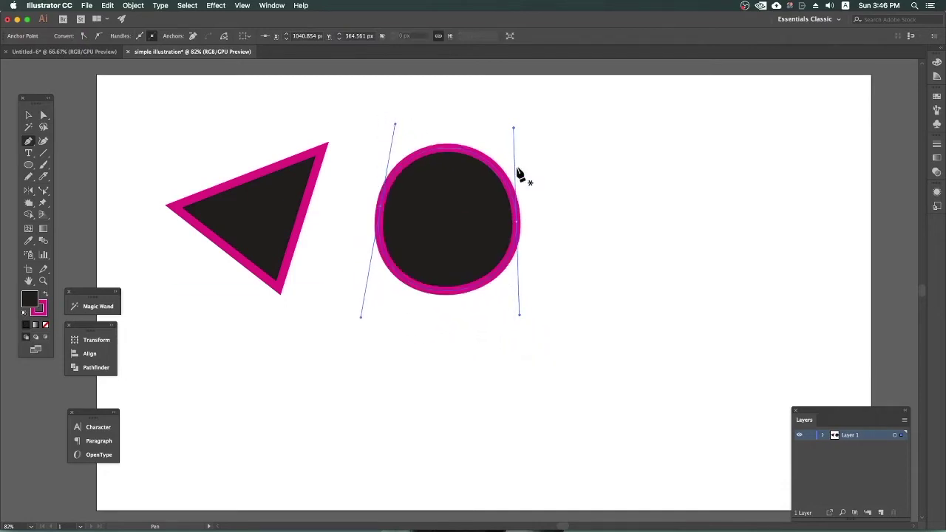
key("v")
left_click(571, 225)
Marquee-select the triangle and circle and delete both.
left_click_drag(572, 243, 544, 238)
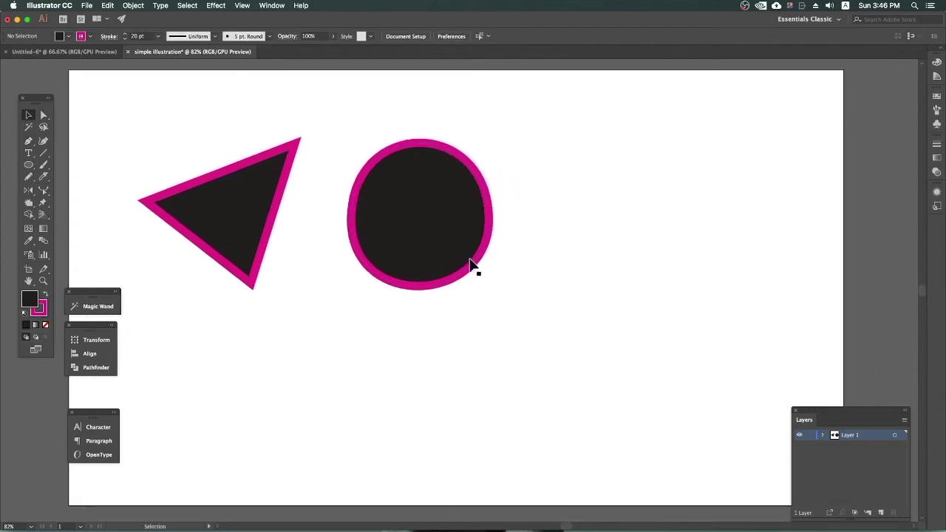
left_click_drag(436, 267, 497, 267)
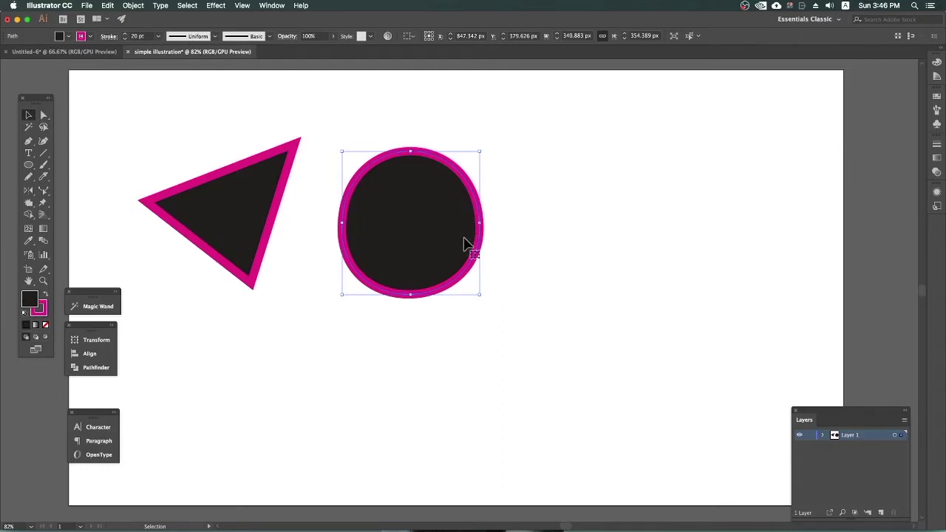
scroll(557, 266, "up", 2)
scroll(552, 260, "left", 3)
left_click_drag(549, 391, 218, 211)
key("Delete")
Start a new Pen path with a first anchor and a vertical handle.
left_click(28, 140)
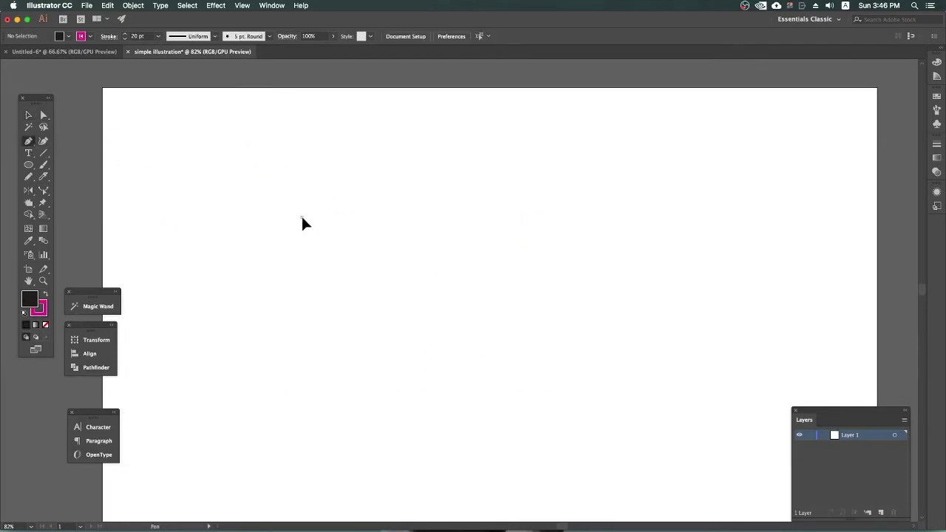
mouse_move(360, 200)
left_mouse_down()
mouse_move(373, 176)
mouse_move(308, 154)
mouse_move(360, 232)
mouse_move(363, 201)
mouse_move(311, 293)
mouse_move(269, 223)
mouse_move(358, 214)
left_mouse_up()
mouse_move(335, 251)
left_mouse_down()
mouse_move(296, 286)
mouse_move(340, 264)
mouse_move(302, 289)
mouse_move(326, 273)
mouse_move(295, 279)
mouse_move(302, 283)
mouse_move(327, 245)
mouse_move(302, 153)
mouse_move(337, 170)
mouse_move(360, 213)
mouse_move(337, 262)
mouse_move(285, 275)
left_mouse_up()
mouse_move(257, 217)
left_mouse_down()
mouse_move(300, 160)
mouse_move(300, 143)
mouse_move(300, 169)
mouse_move(302, 153)
left_mouse_up()
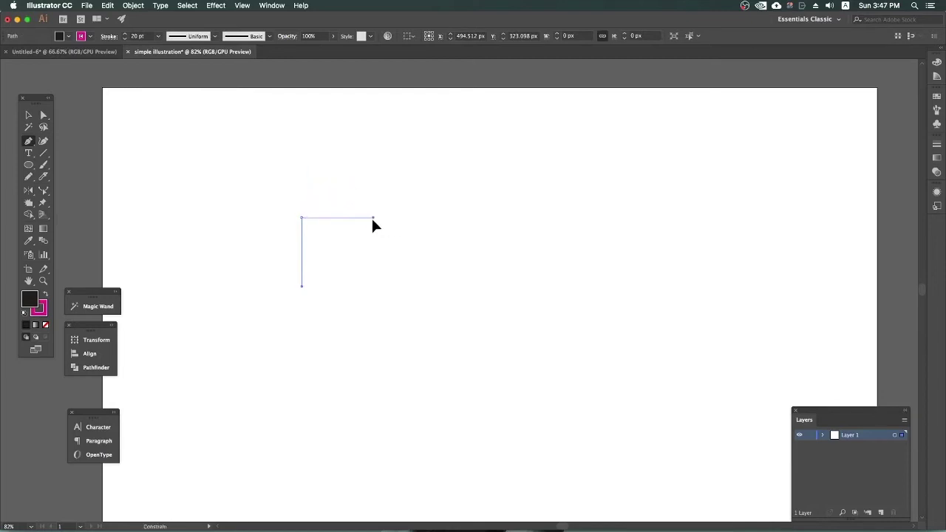
Extend the path into a closed rectangle of about 652 × 565 px.
left_click_drag(381, 218, 320, 221)
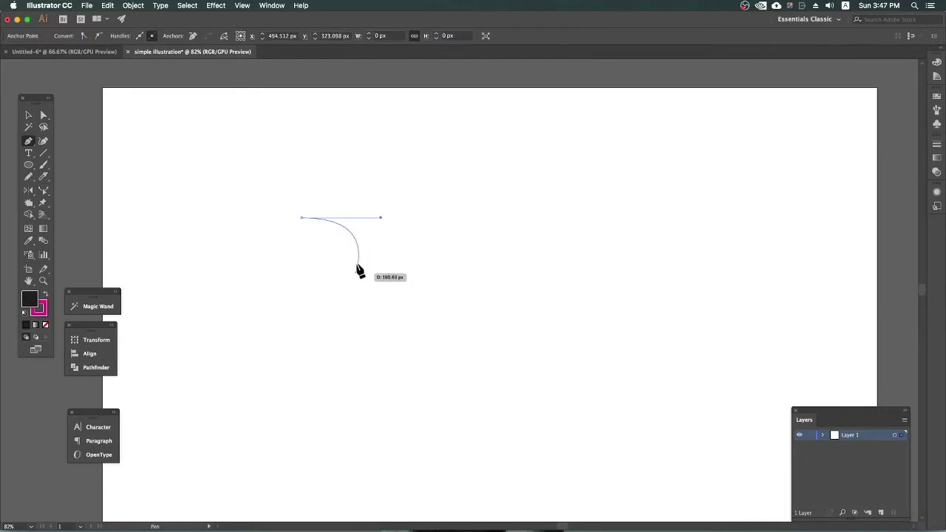
left_click_drag(320, 222, 566, 223)
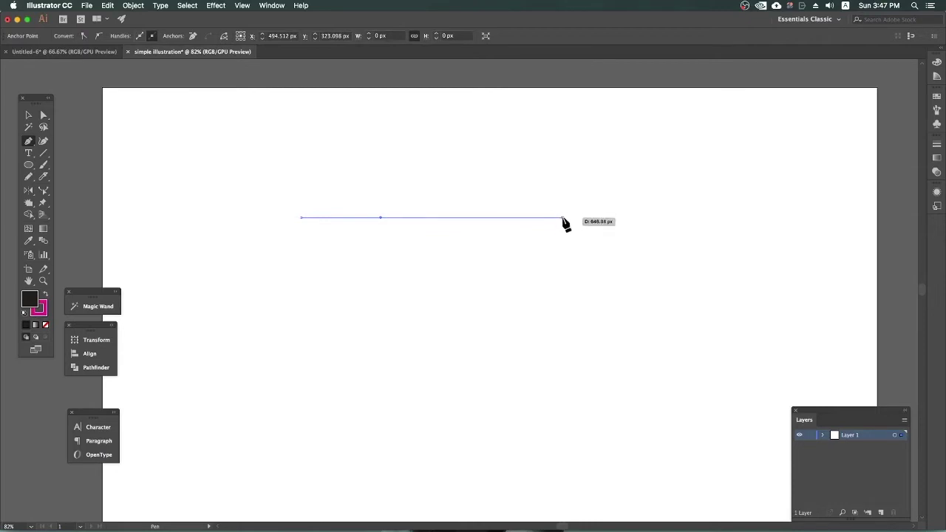
left_click_drag(566, 224, 563, 219)
left_click(563, 220)
left_click(563, 441)
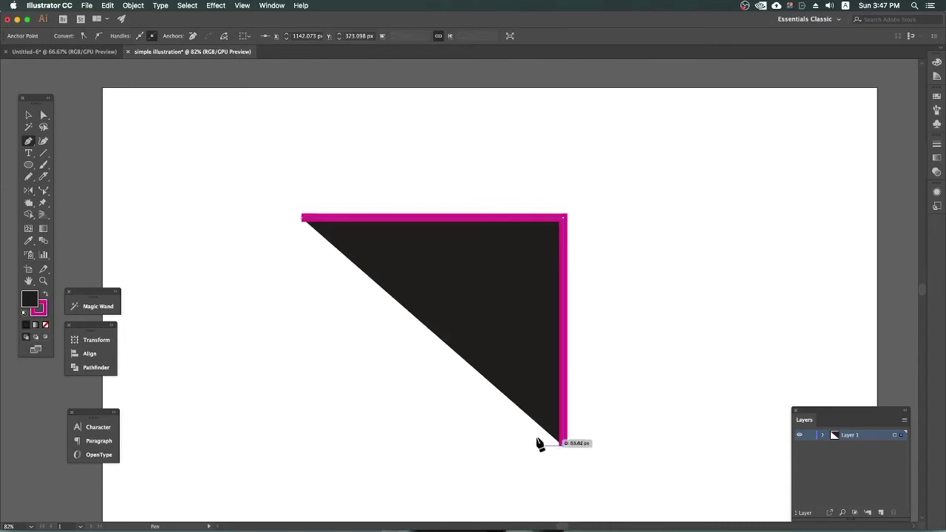
left_click(303, 442)
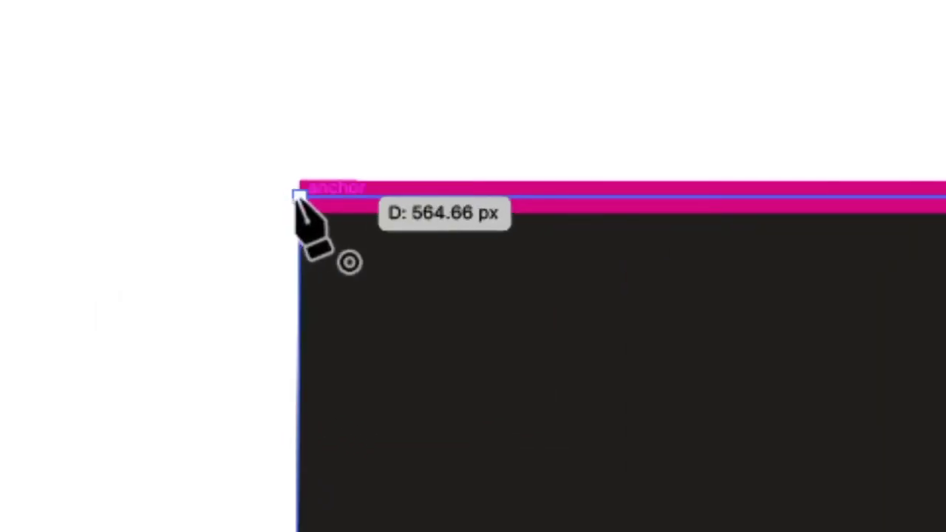
left_click(298, 196)
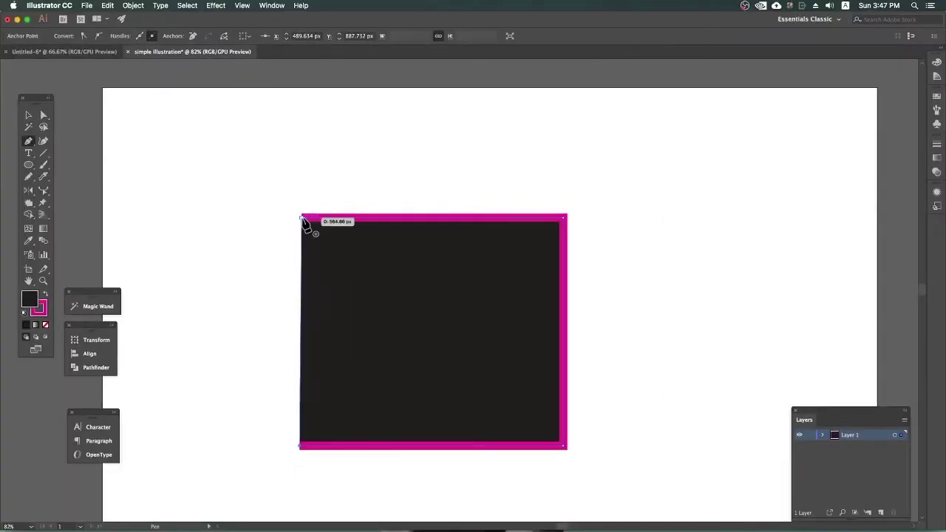
Move the rectangle to the upper left of the artboard.
key("v")
mouse_move(474, 281)
left_mouse_down()
mouse_move(551, 240)
mouse_move(515, 214)
left_mouse_up()
mouse_move(564, 239)
left_mouse_down()
mouse_move(572, 275)
mouse_move(397, 260)
left_mouse_up()
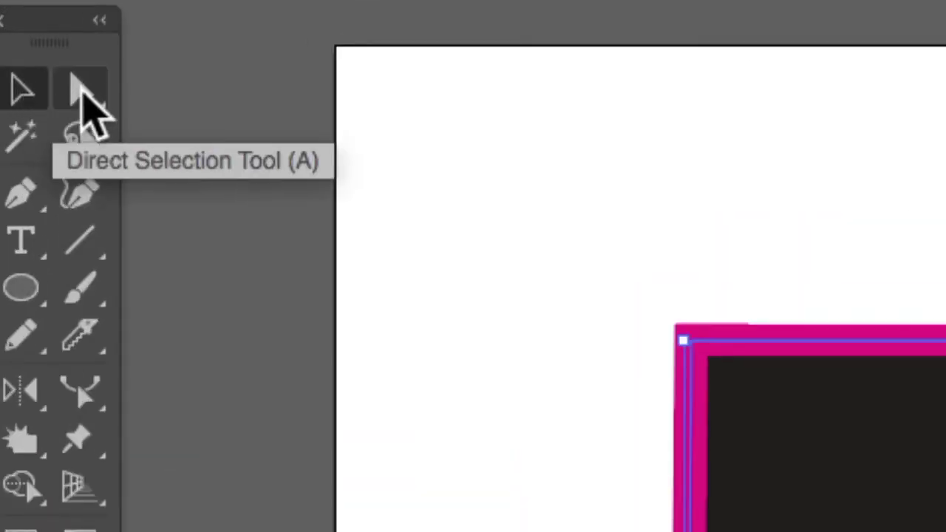
Try Direct Selection, then drag the rectangle right and up with the Selection tool.
left_click(78, 87)
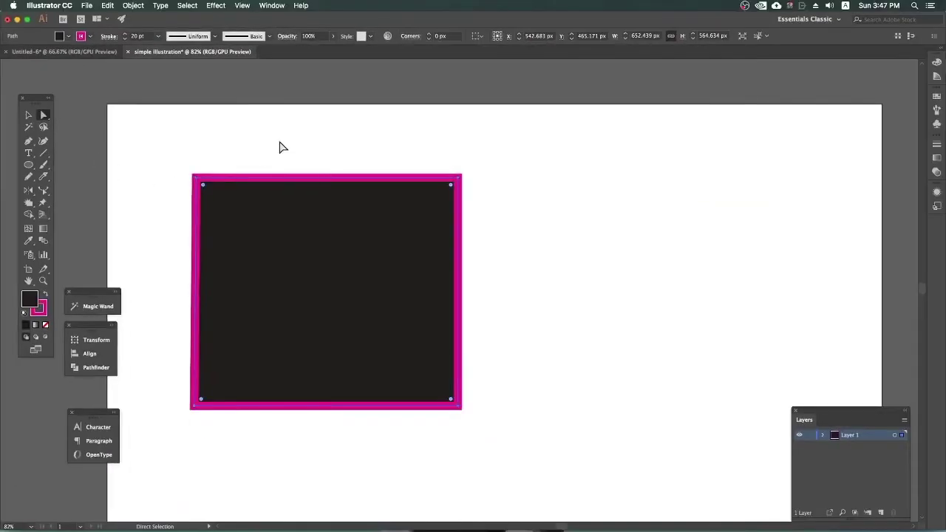
key("v")
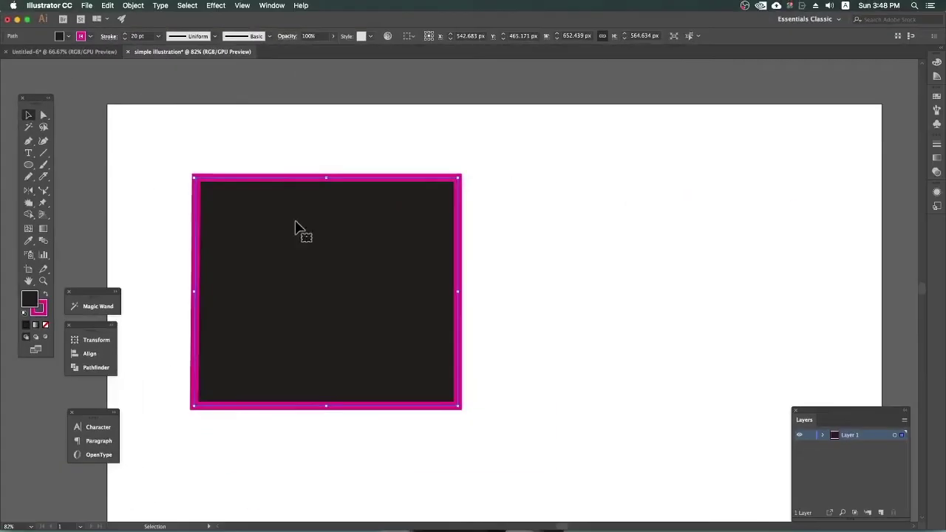
mouse_move(382, 264)
left_mouse_down()
mouse_move(526, 272)
mouse_move(743, 180)
mouse_move(417, 336)
left_mouse_up()
left_click(613, 198)
left_click_drag(410, 353, 624, 249)
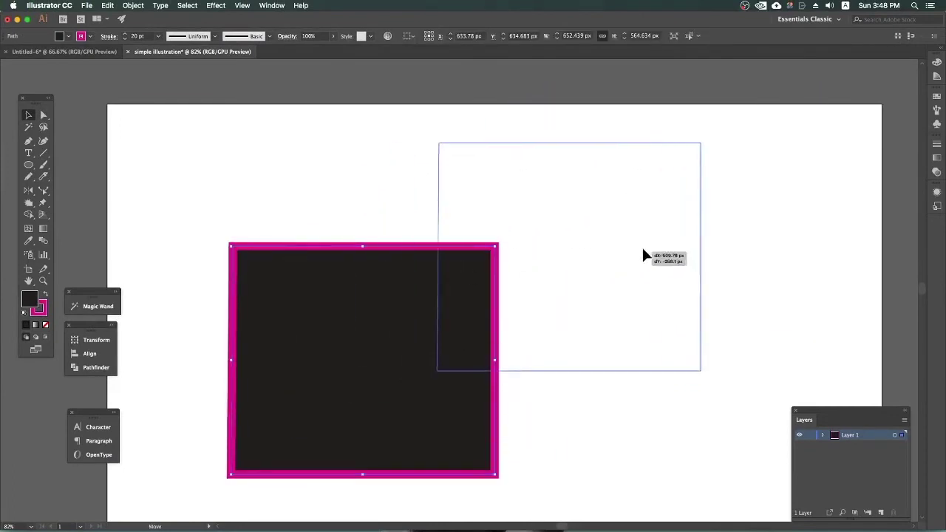
left_click(800, 243)
Reselect the rectangle and drag it back to just left of centre.
left_click(525, 329)
left_click(770, 328)
left_click_drag(739, 415, 675, 320)
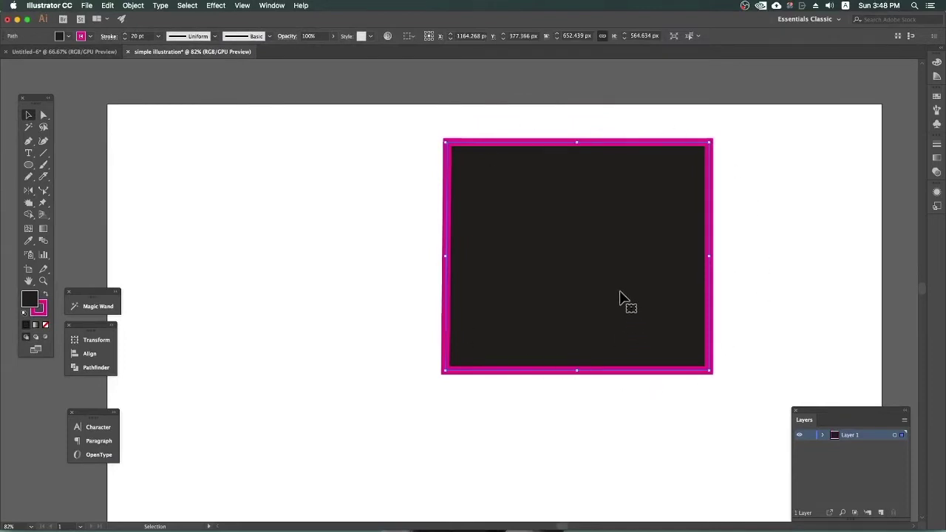
mouse_move(635, 264)
left_mouse_down()
mouse_move(359, 310)
mouse_move(672, 258)
mouse_move(270, 304)
mouse_move(522, 295)
left_mouse_up()
left_click_drag(470, 266, 382, 325)
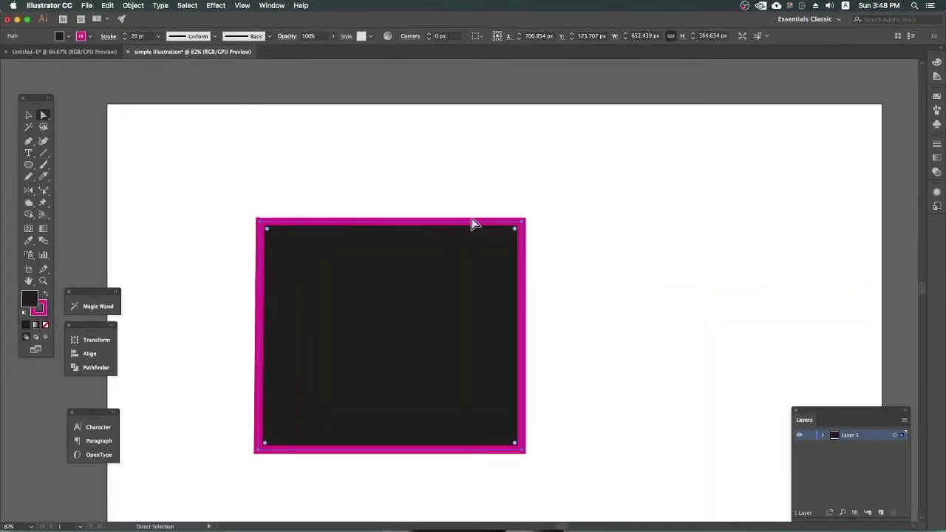
Drag the rectangle's corner anchors with Direct Selection into a long, thin triangle.
left_click(539, 213)
left_click_drag(554, 192, 497, 263)
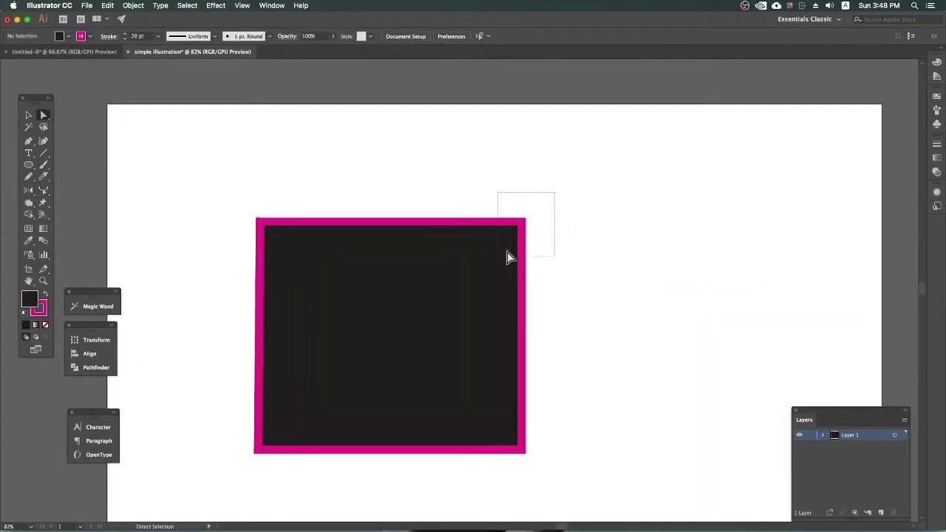
left_click_drag(523, 222, 743, 195)
left_click_drag(523, 452, 407, 298)
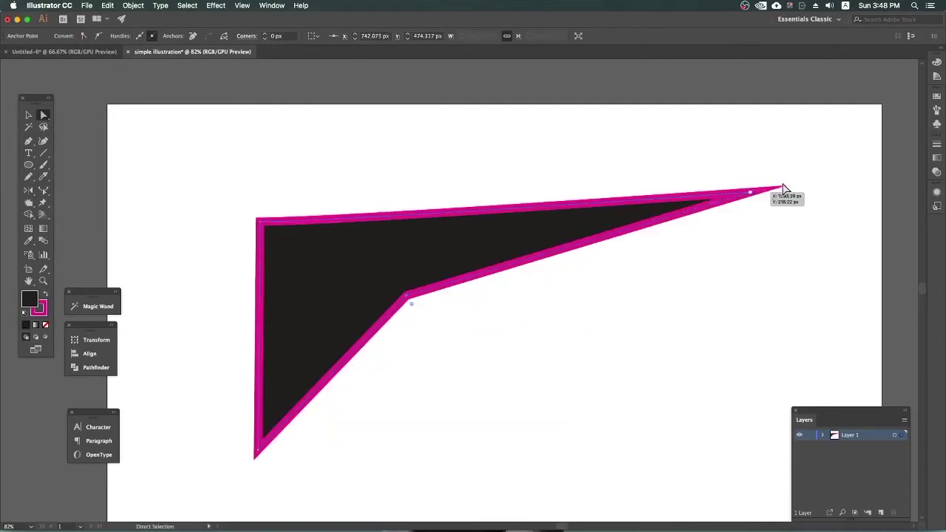
left_click_drag(800, 156, 701, 232)
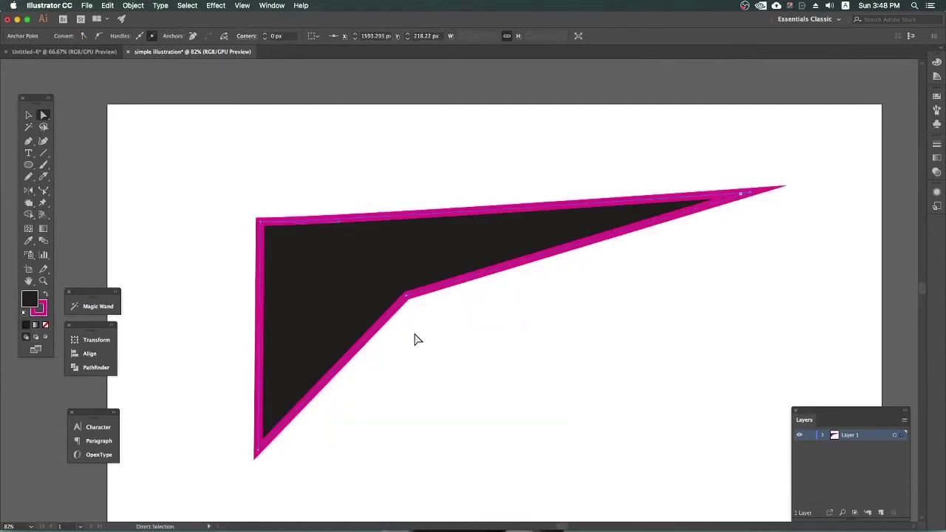
mouse_move(220, 189)
left_mouse_down()
mouse_move(250, 227)
mouse_move(182, 127)
mouse_move(330, 276)
left_mouse_up()
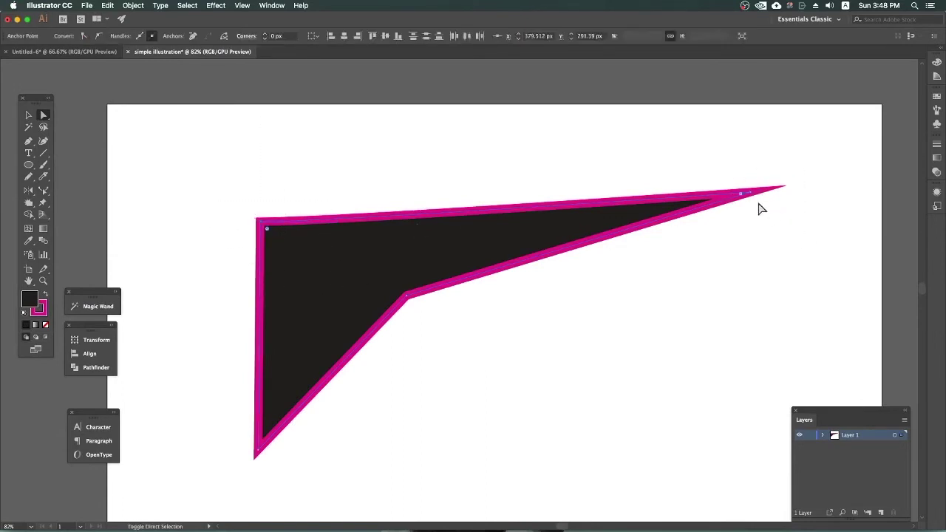
mouse_move(758, 199)
left_mouse_down()
mouse_move(617, 130)
mouse_move(736, 235)
mouse_move(730, 153)
left_mouse_up()
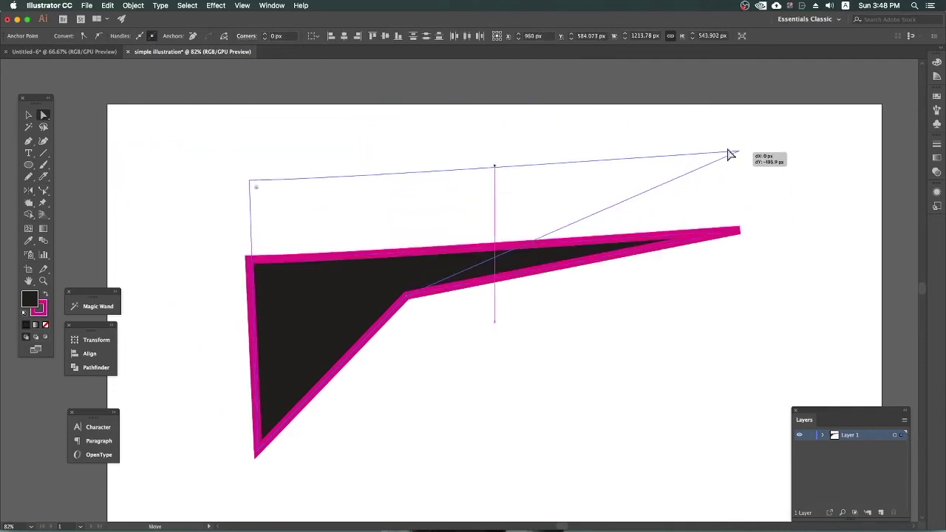
mouse_move(407, 299)
left_mouse_down()
mouse_move(398, 307)
mouse_move(421, 312)
left_mouse_up()
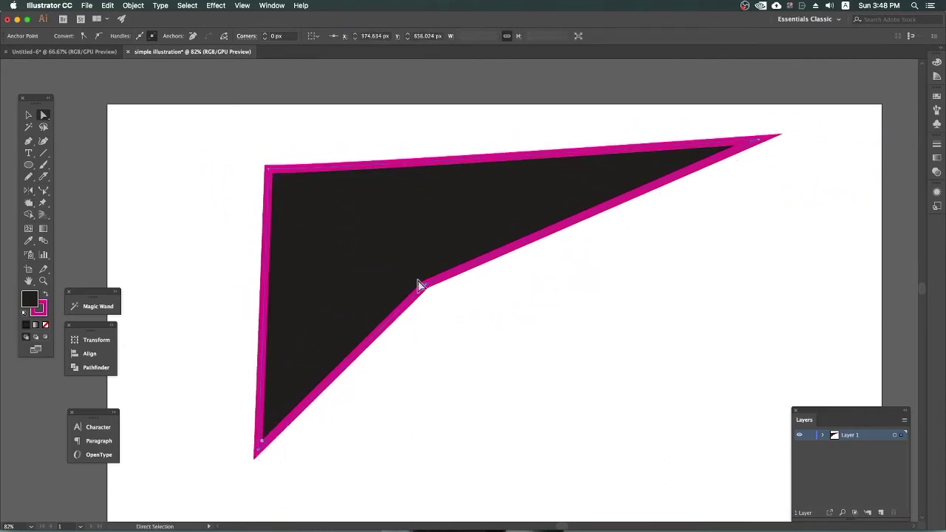
Delete the bottom-left anchor and re-close the path with the Pen tool.
left_click_drag(317, 480, 186, 398)
key("Delete")
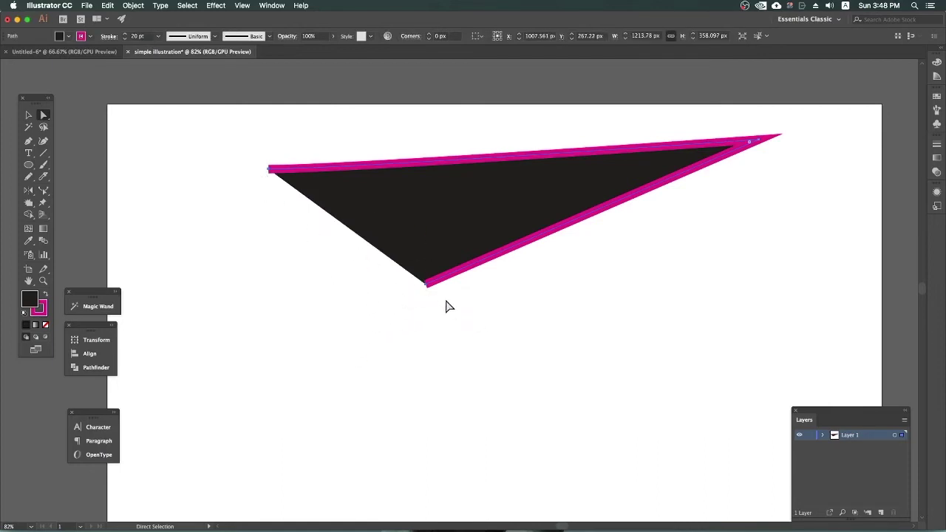
key("p")
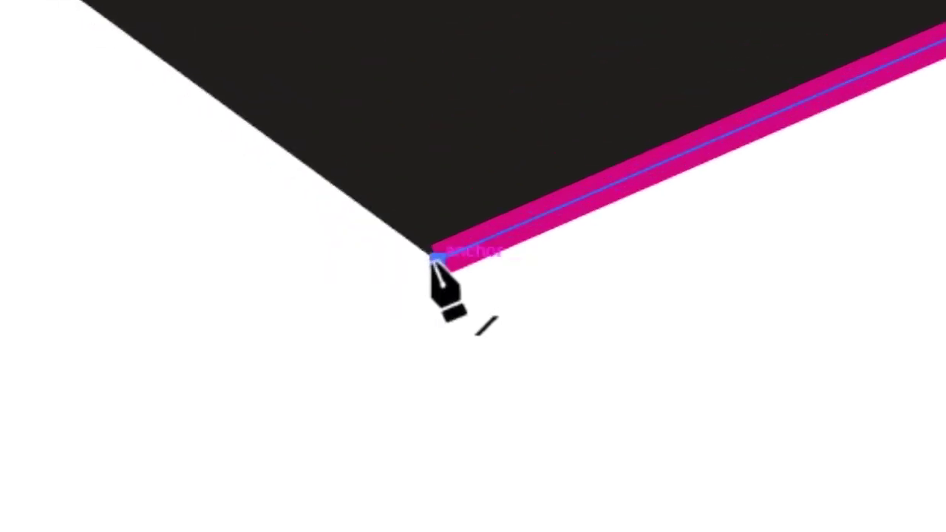
left_click_drag(431, 257, 414, 307)
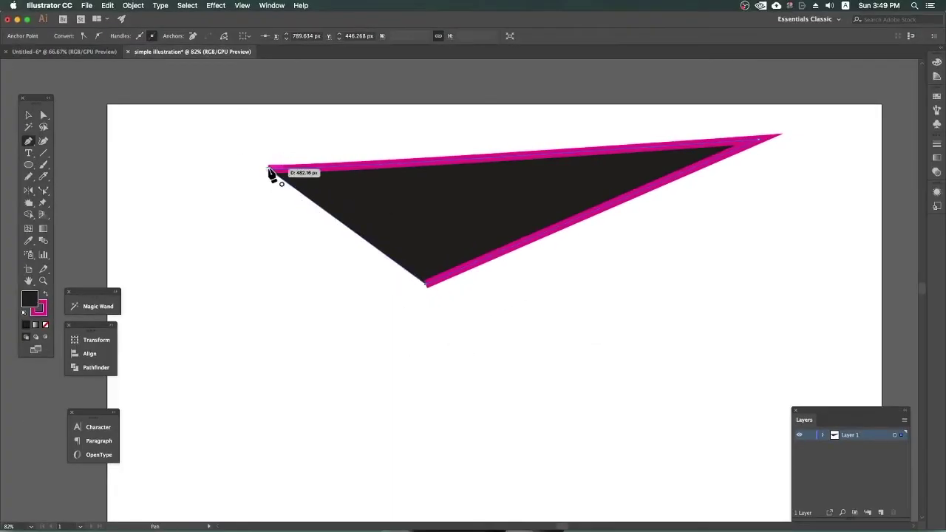
left_click(269, 168)
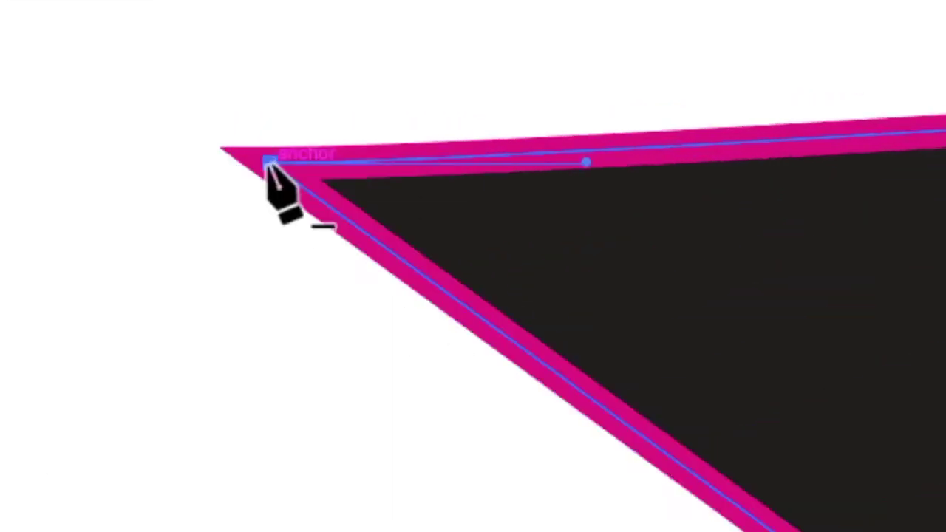
Select the triangle and delete it, leaving the artboard empty.
left_click(276, 194, "super")
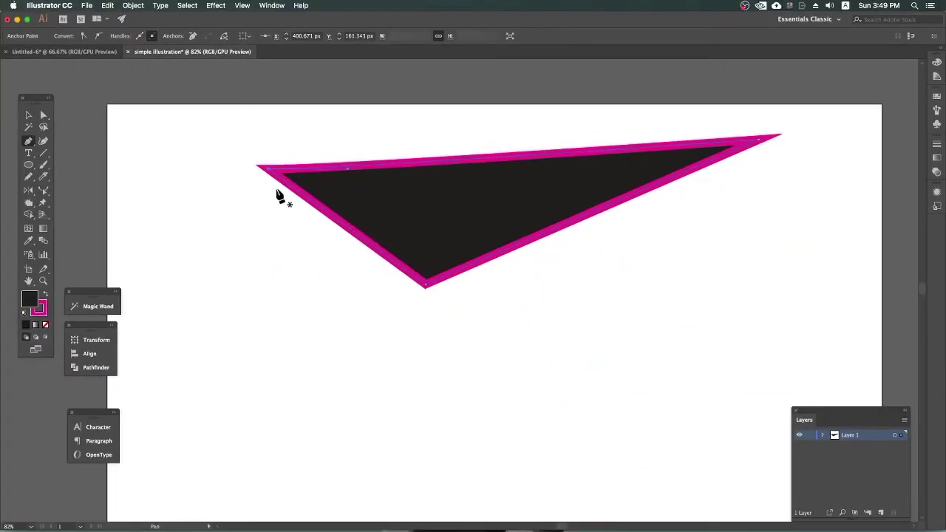
key("super+z")
key("v")
double_click(484, 245)
key("Delete")
left_click(28, 140)
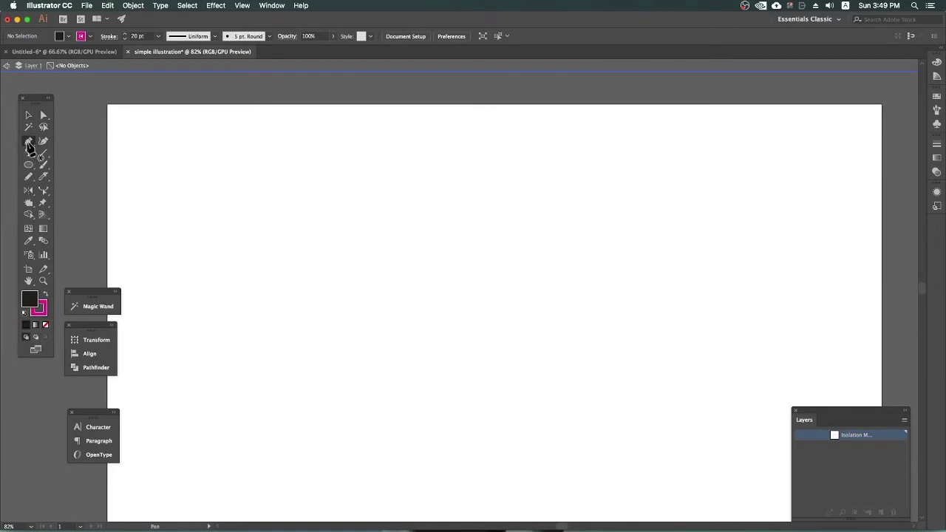
Leave isolation mode and Pen-draw the heart's right lobe curving down to the bottom point.
key("v")
key("Escape")
left_click(34, 142)
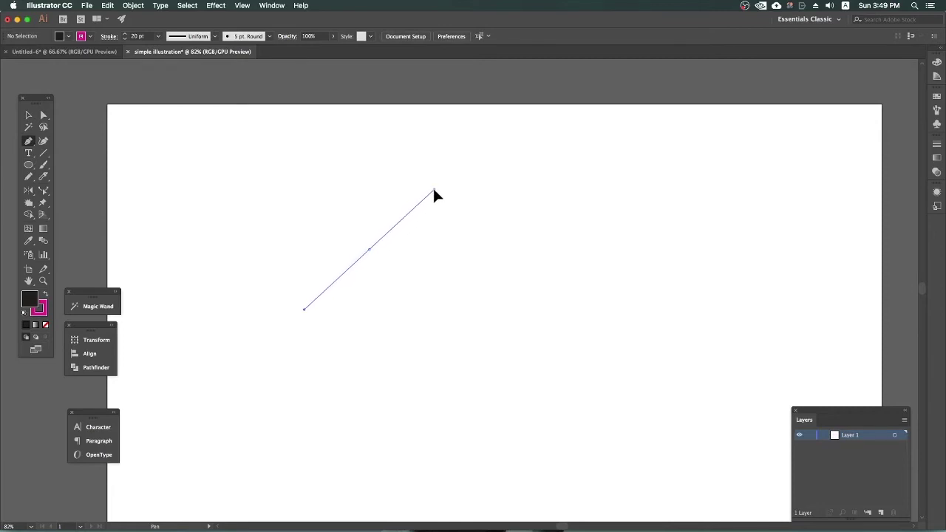
left_click_drag(303, 309, 310, 235)
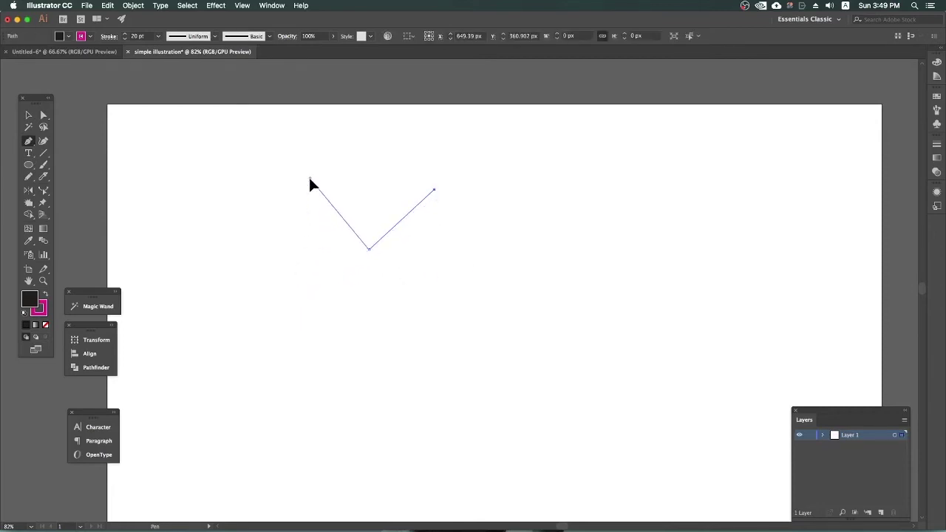
left_click_drag(434, 189, 477, 332)
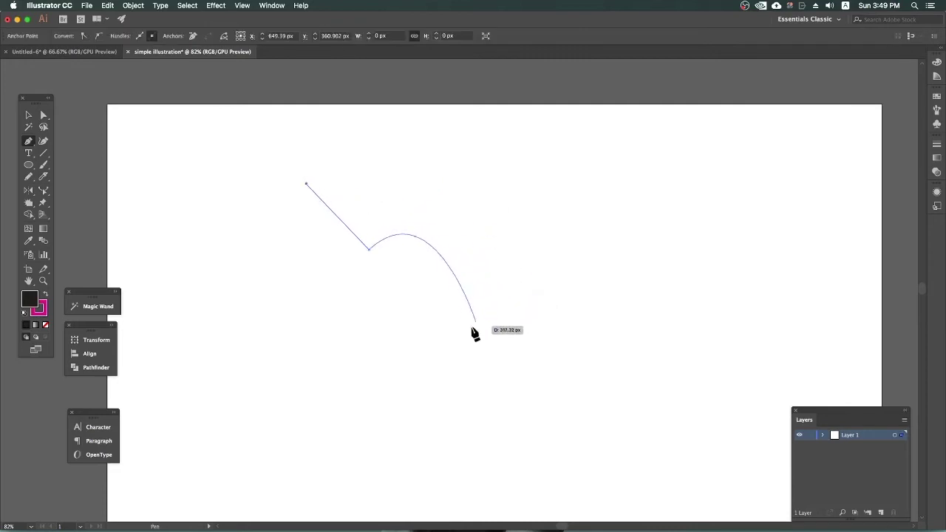
mouse_move(476, 331)
left_mouse_down()
mouse_move(371, 366)
mouse_move(254, 444)
mouse_move(246, 489)
mouse_move(247, 452)
left_mouse_up()
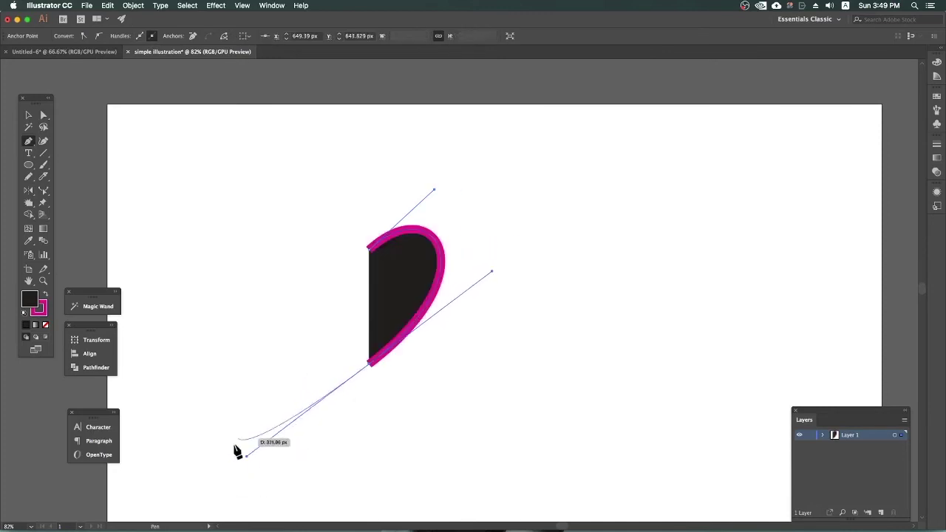
Alt-break the bottom point's handle and close the heart with the left lobe curve.
key("alt")
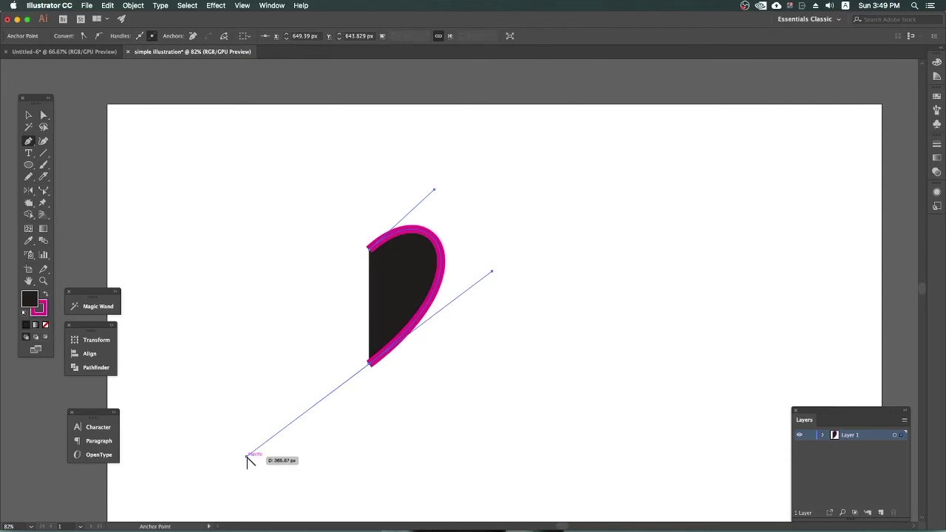
left_click_drag(247, 455, 248, 386)
left_click_drag(247, 391, 268, 296)
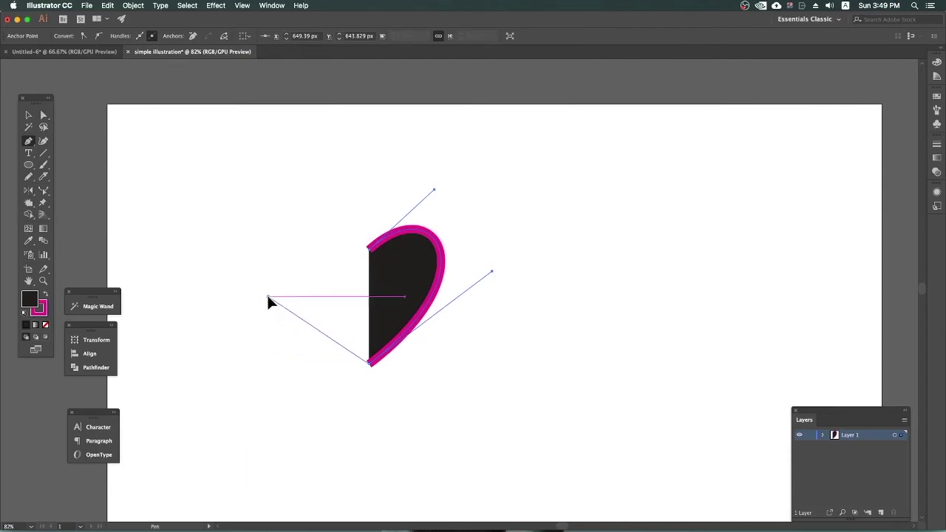
left_click(370, 250)
left_click(368, 364)
left_click(368, 365, "super")
left_click_drag(282, 301, 277, 288)
left_click_drag(370, 250, 462, 323)
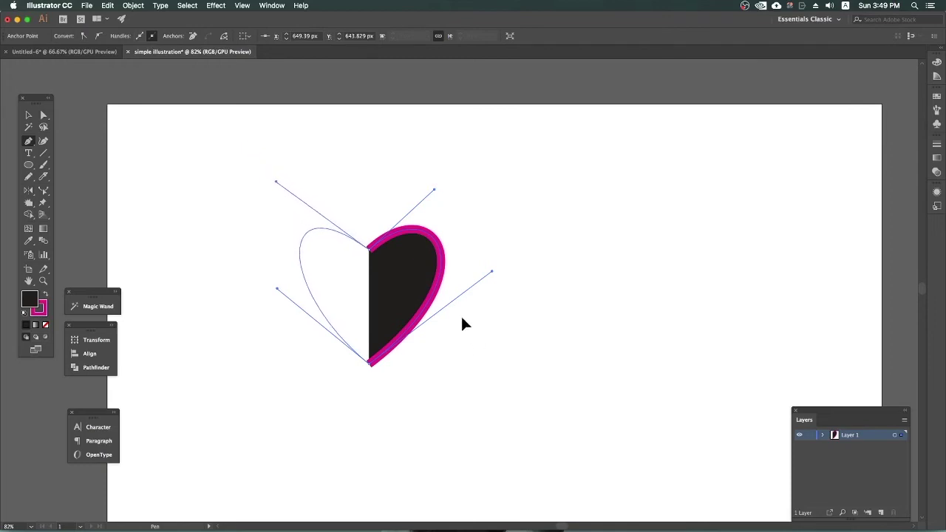
Refine the heart's left and right lobes with Direct Selection handle adjustments.
key("a")
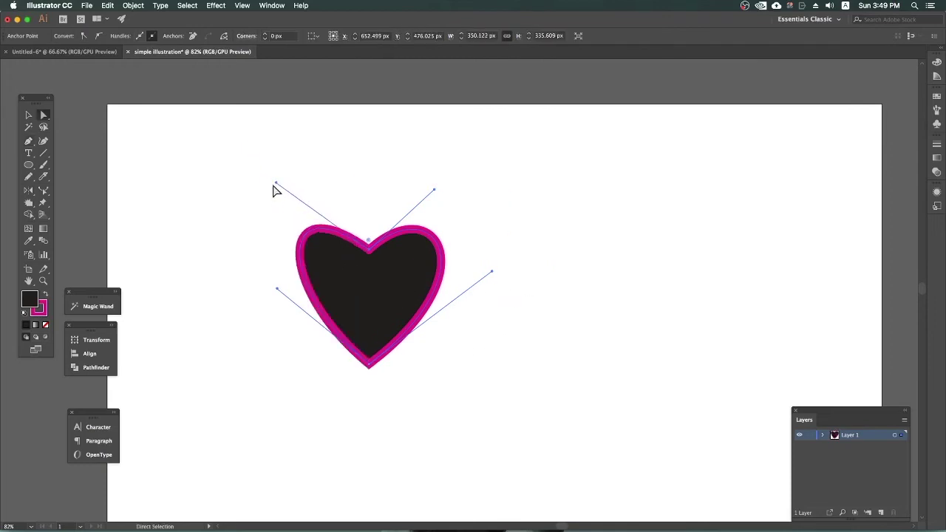
left_click_drag(284, 192, 299, 196)
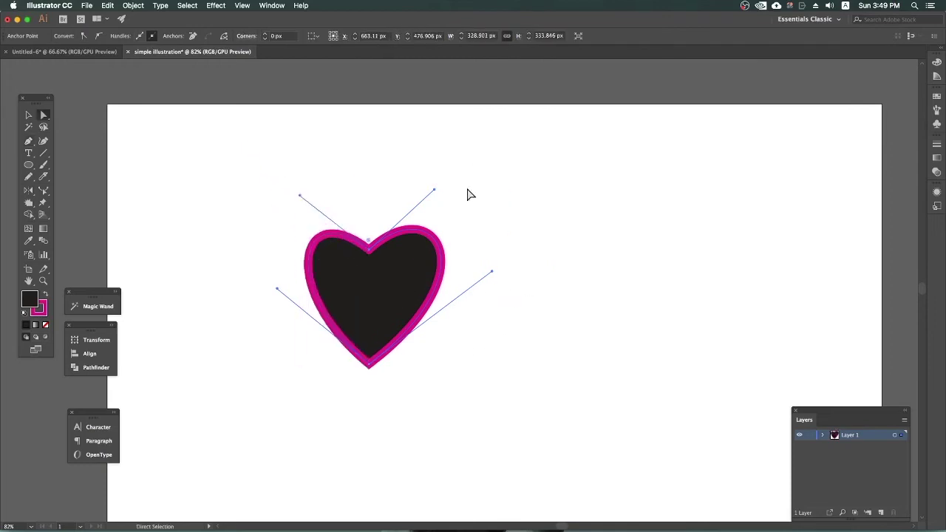
left_click_drag(451, 201, 446, 198)
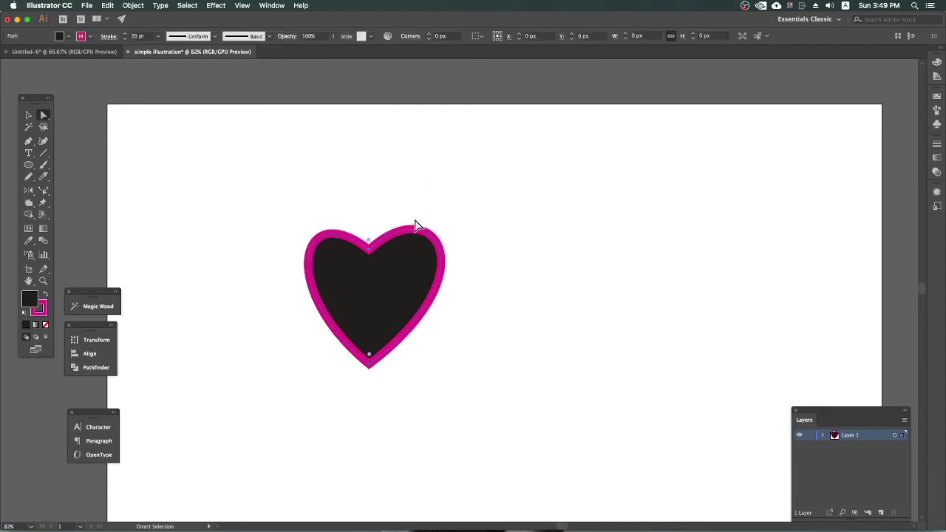
left_click(370, 251)
left_click_drag(445, 195, 446, 191)
mouse_move(484, 277)
left_mouse_down()
mouse_move(456, 289)
mouse_move(473, 287)
left_mouse_up()
Exit isolation mode, drag the heart to the upper left, then back near the centre.
key("v")
double_click(370, 303)
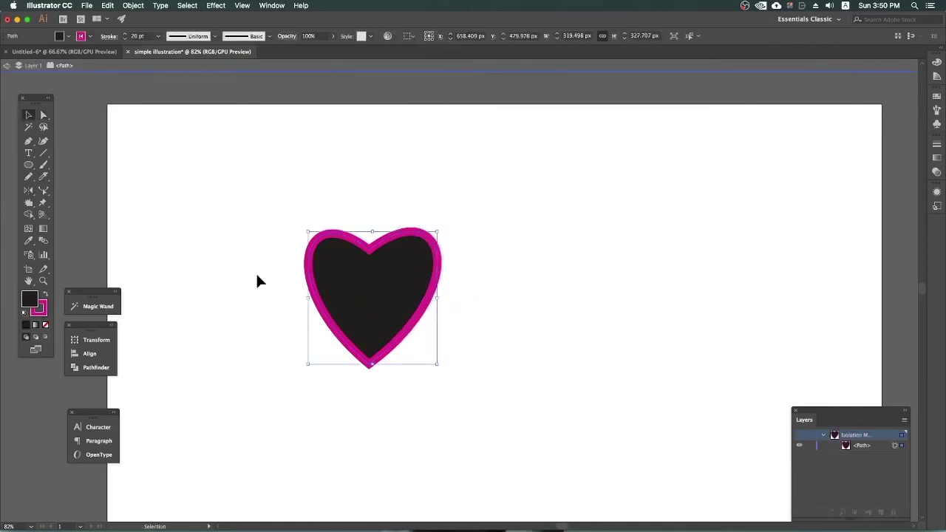
double_click(467, 339)
left_click_drag(382, 313, 226, 222)
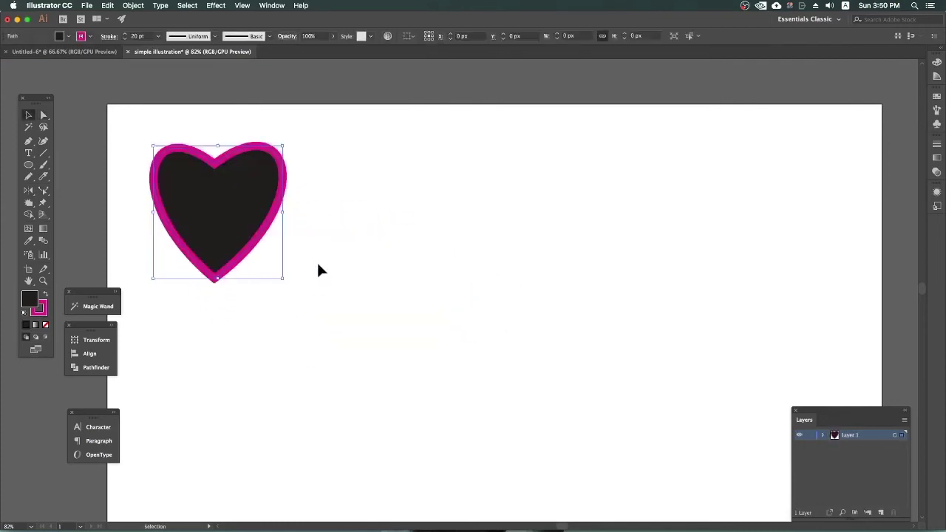
left_click(358, 300)
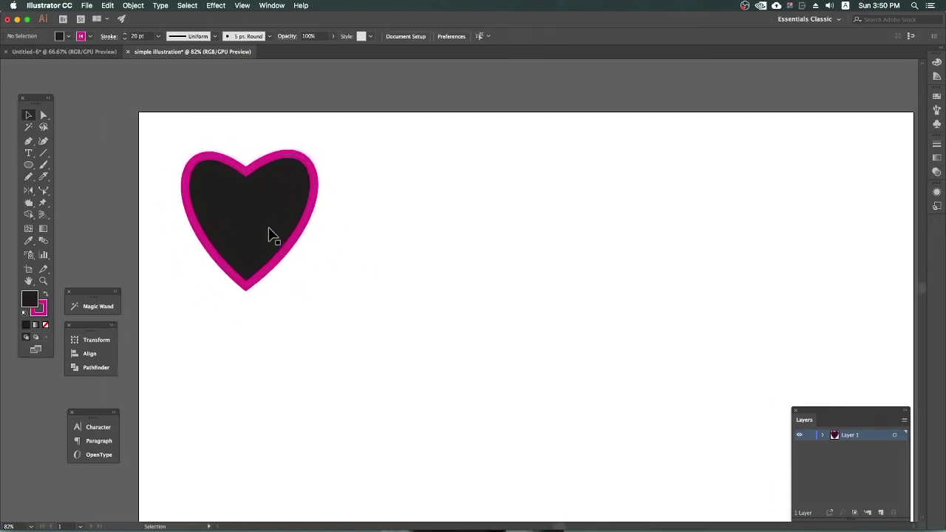
left_click(250, 207)
left_click(332, 238)
left_click_drag(293, 235, 466, 305)
left_click_drag(555, 296, 500, 261)
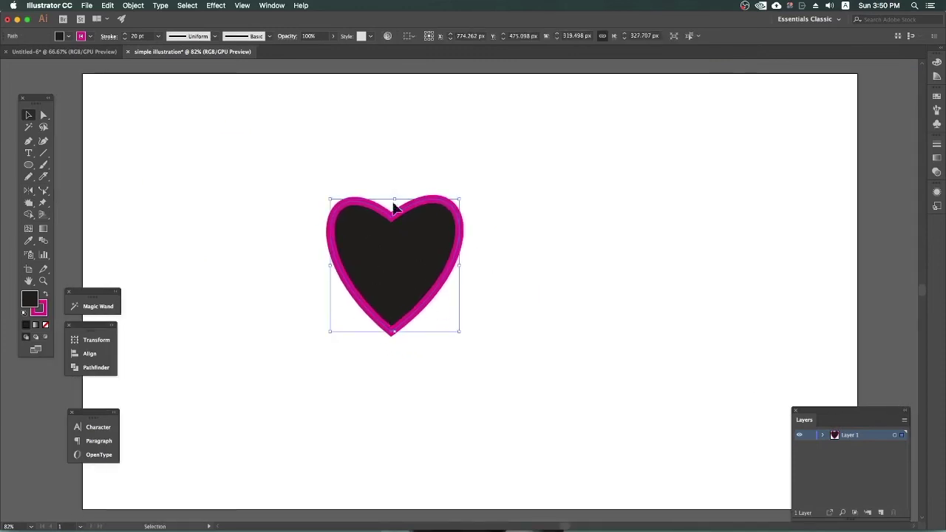
Change the heart's fill to red in the Color Picker.
double_click(30, 300)
left_click_drag(416, 173, 461, 129)
left_click(583, 123)
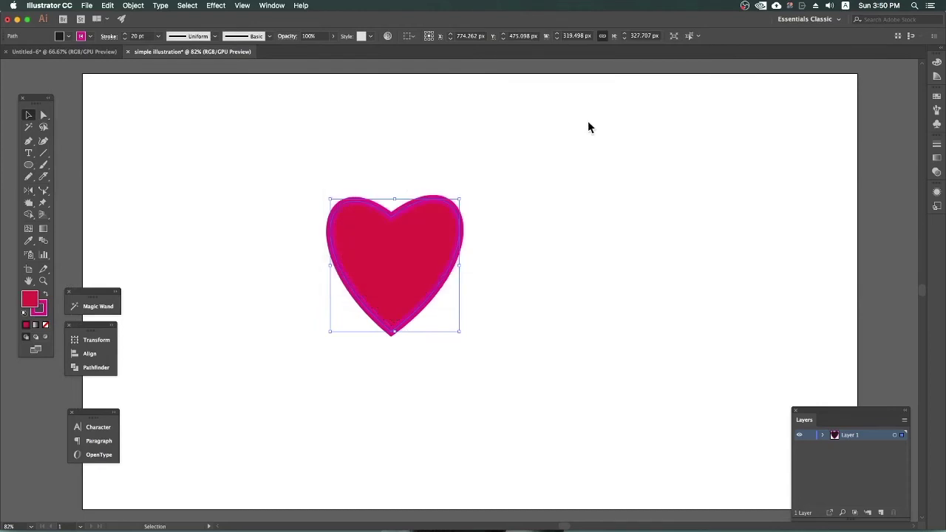
Try a dark olive colour for the heart's outline.
left_click(43, 314)
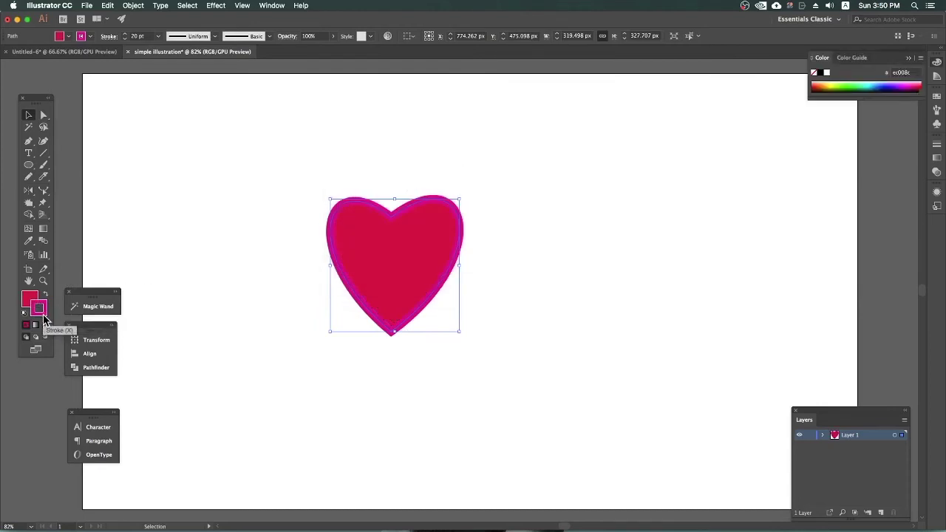
double_click(44, 315)
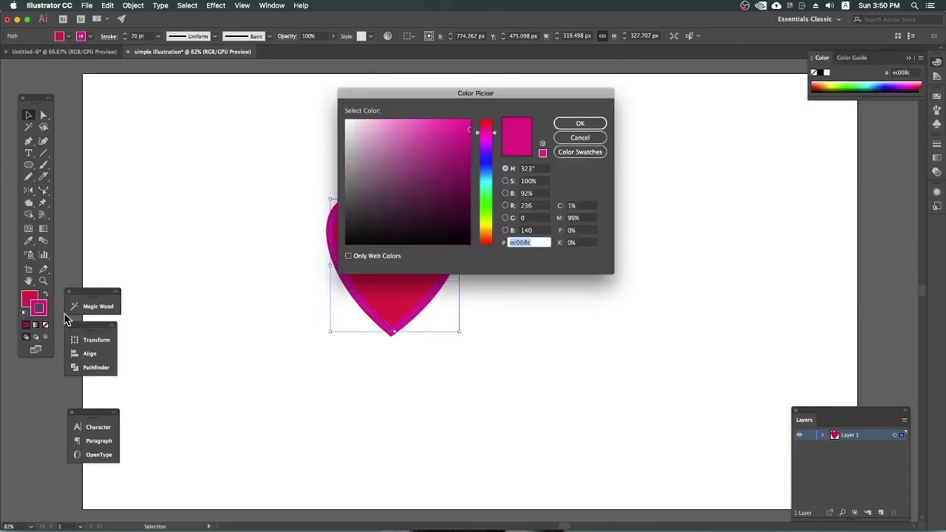
left_click_drag(490, 216, 488, 225)
left_click(469, 186)
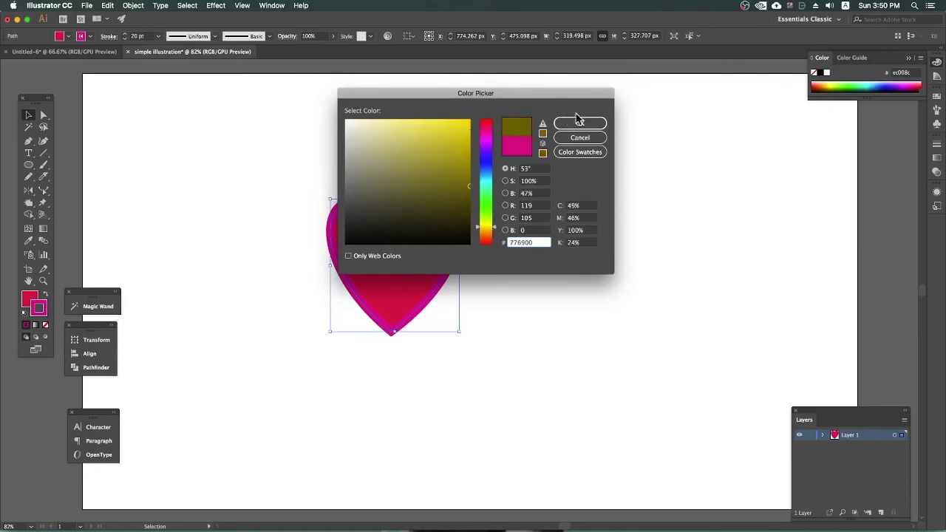
left_click(580, 122)
Change the outline to bright cyan 00d4ea, then deselect the heart.
double_click(43, 311)
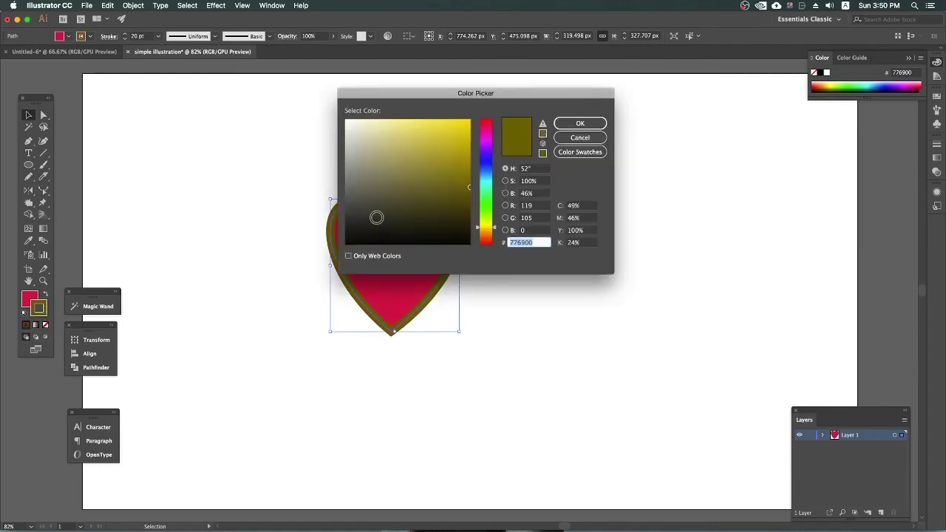
left_click(491, 182)
left_click(468, 130)
left_click(580, 123)
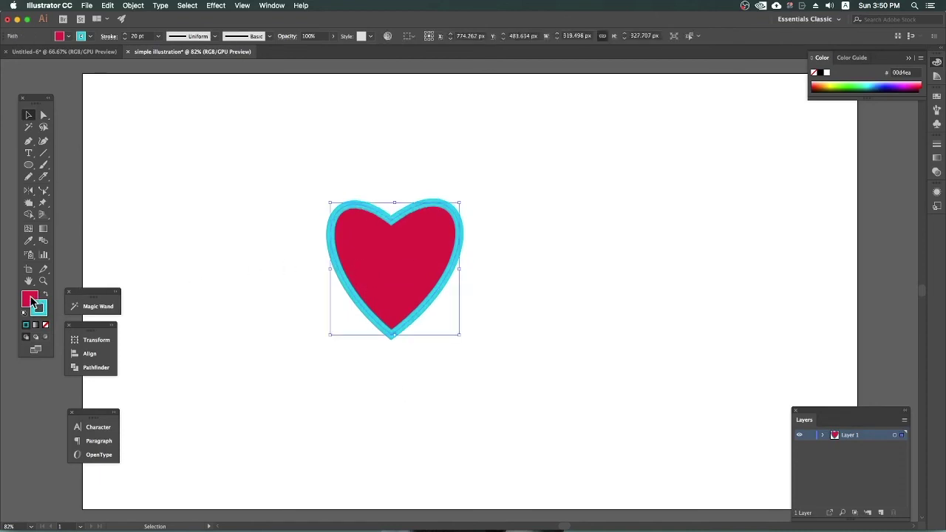
left_click(166, 107)
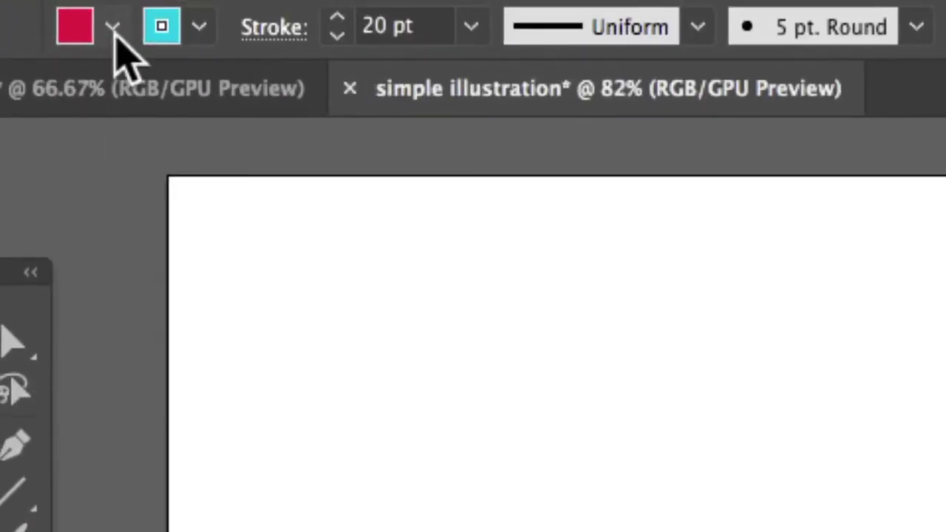
Try blue fill and green stroke swatches from the control bar dropdowns.
left_click(68, 36)
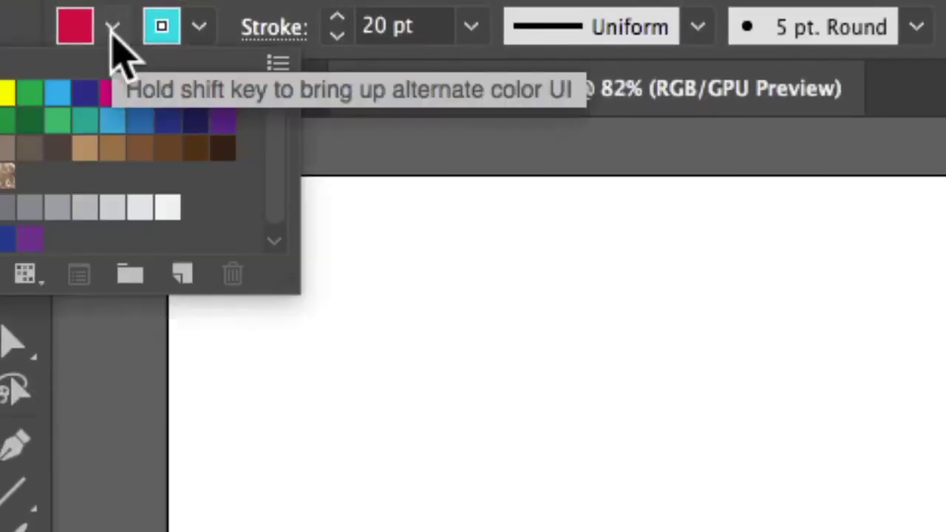
left_click(140, 124)
left_click(196, 28)
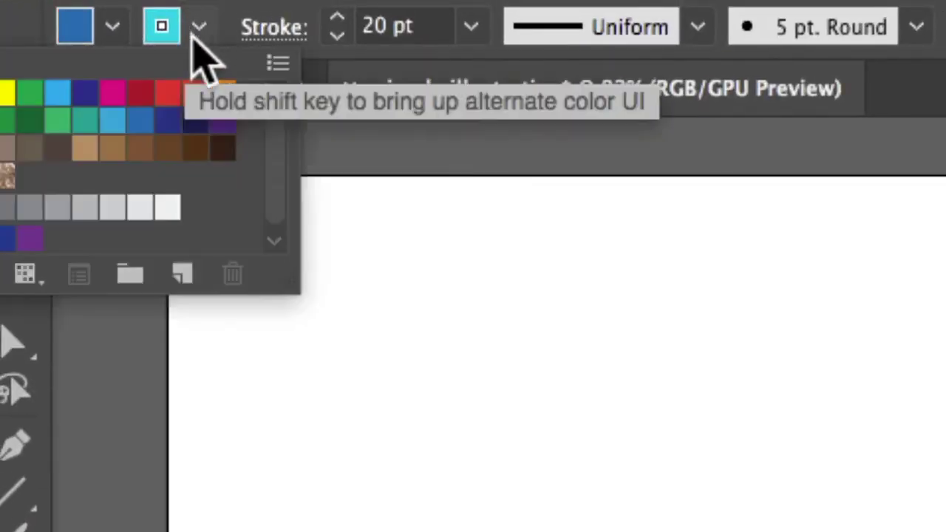
left_click(59, 122)
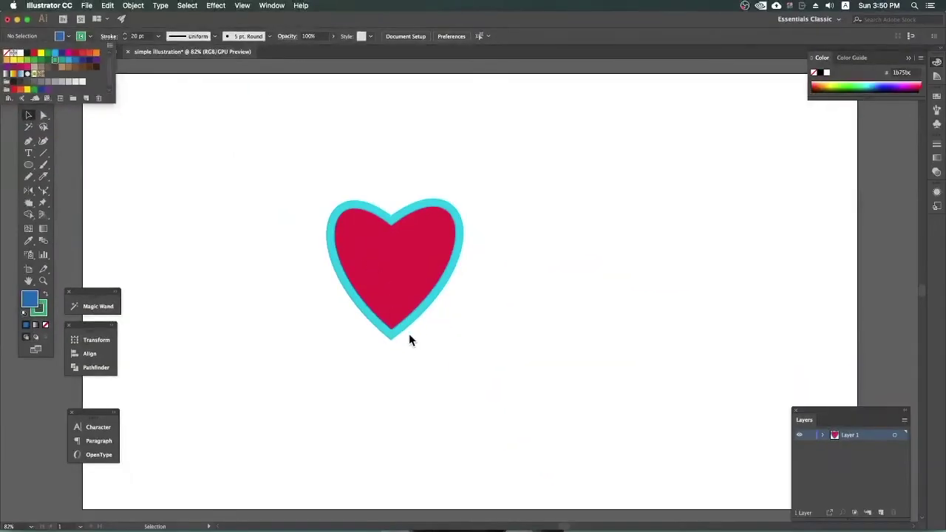
left_click(410, 340)
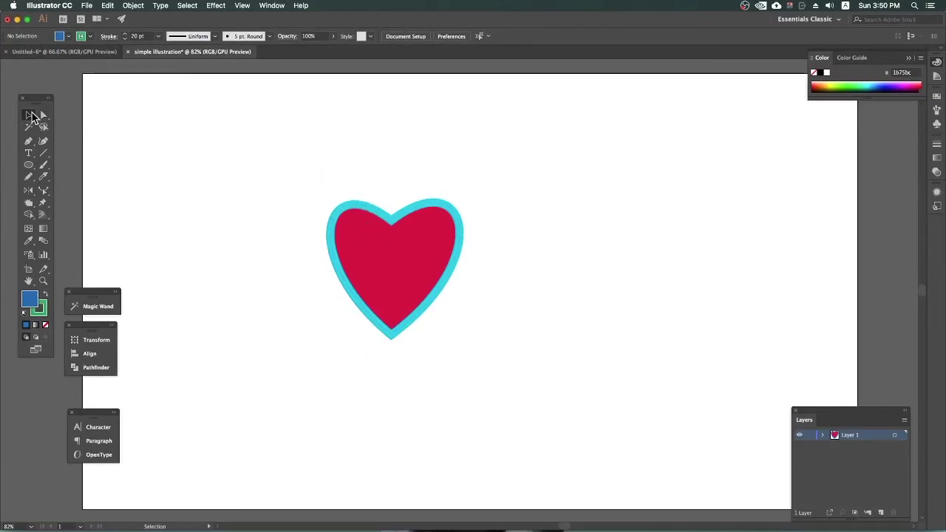
Give the selected heart a blue fill and a red-orange outline from the control bar swatches.
left_click(386, 264)
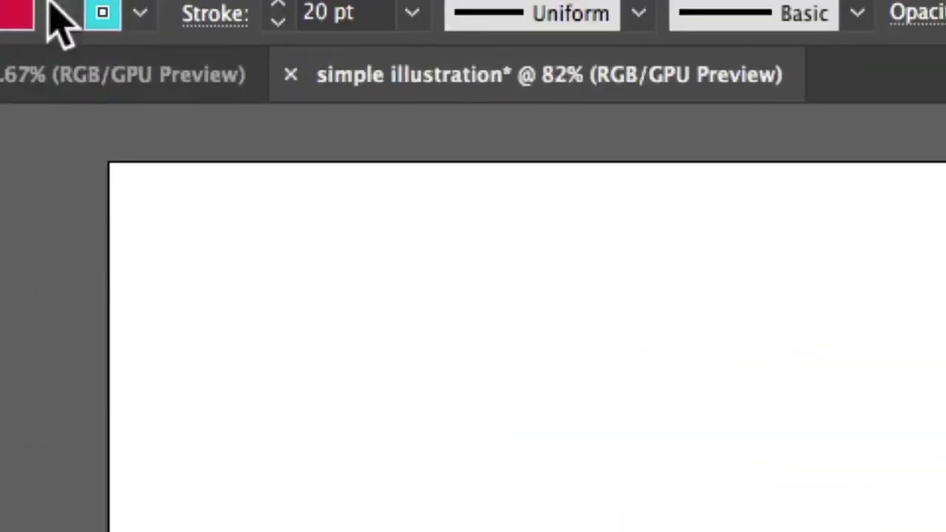
left_click(69, 36)
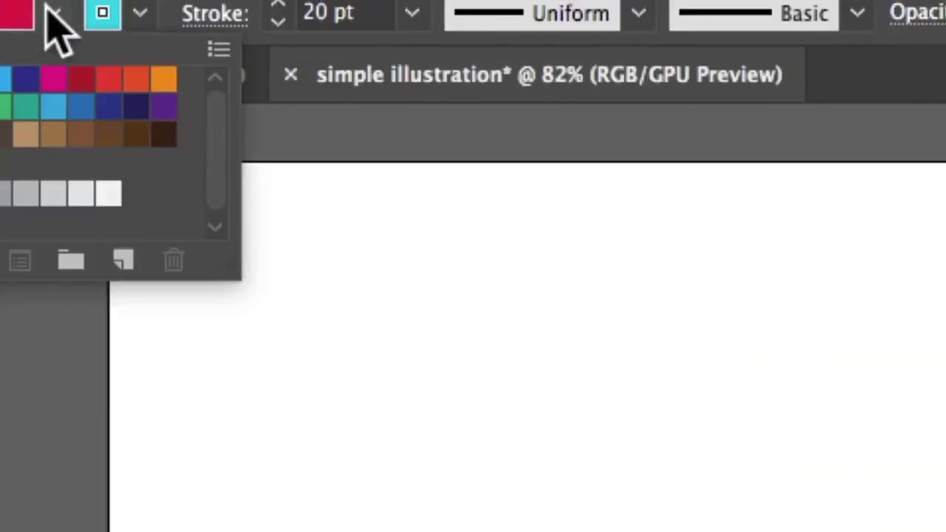
left_click(82, 105)
left_click(136, 15)
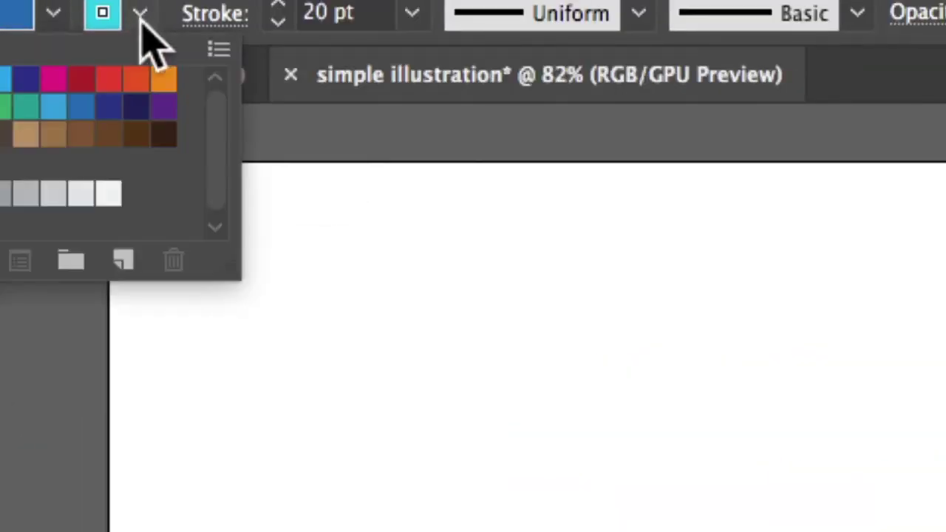
left_click(137, 79)
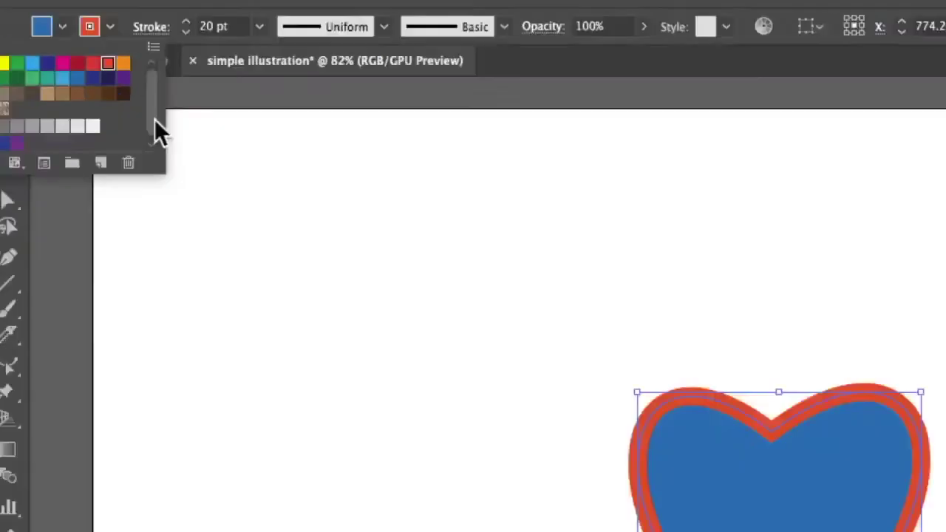
key("Escape")
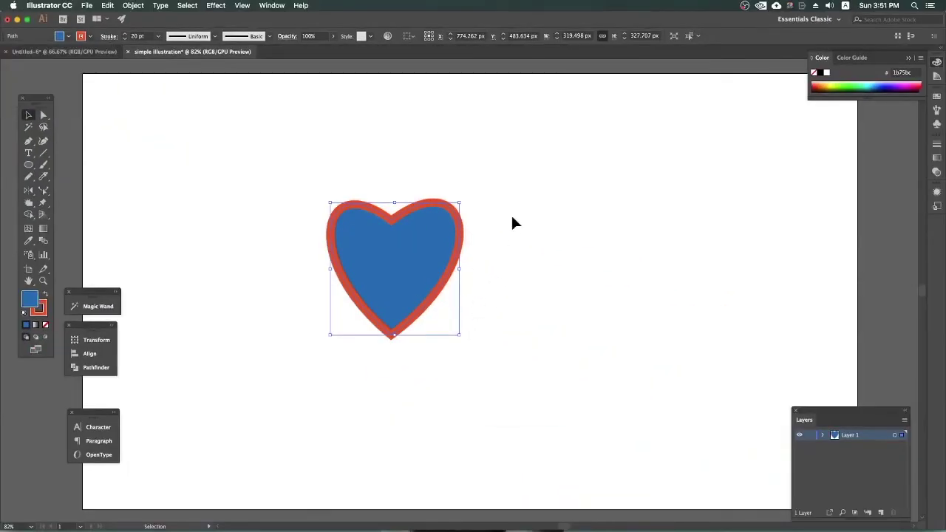
Enter and exit isolation mode on the heart, leaving it deselected.
double_click(399, 254)
left_click(559, 241)
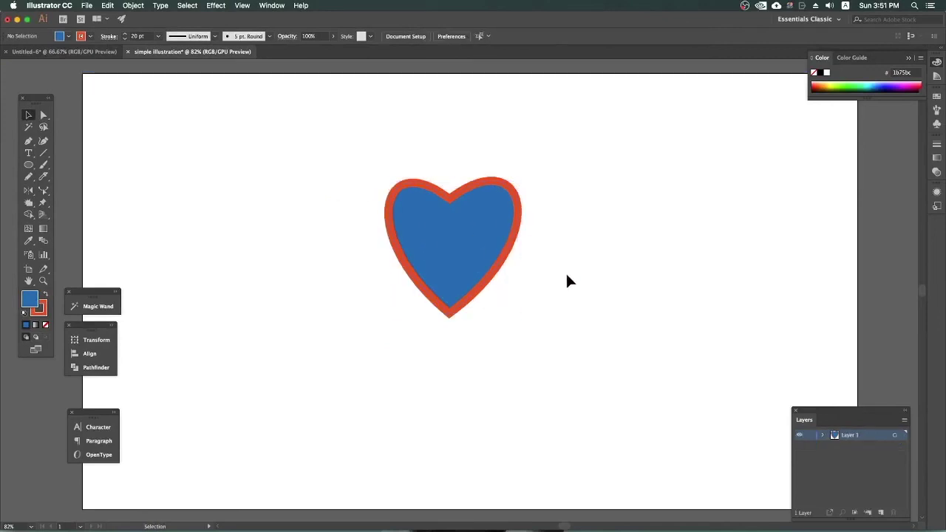
double_click(565, 271)
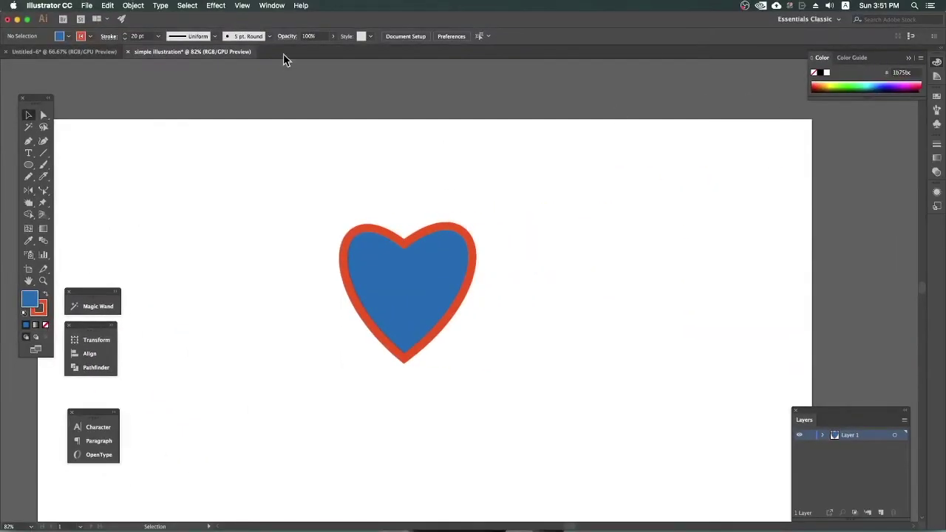
left_click(273, 6)
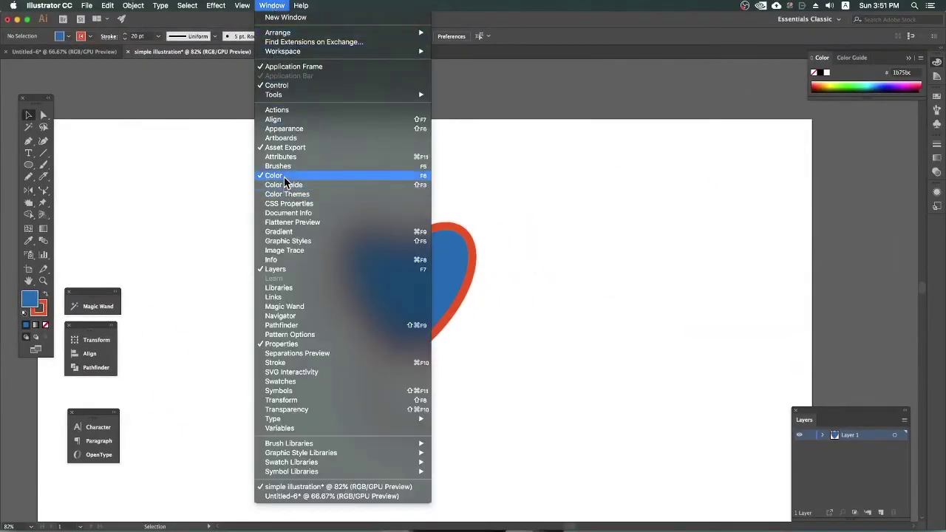
Show the Color and Swatches panels, trying dark navy then medium blue fill swatches.
left_click(286, 172)
left_click(270, 6)
left_click(278, 173)
left_click(273, 6)
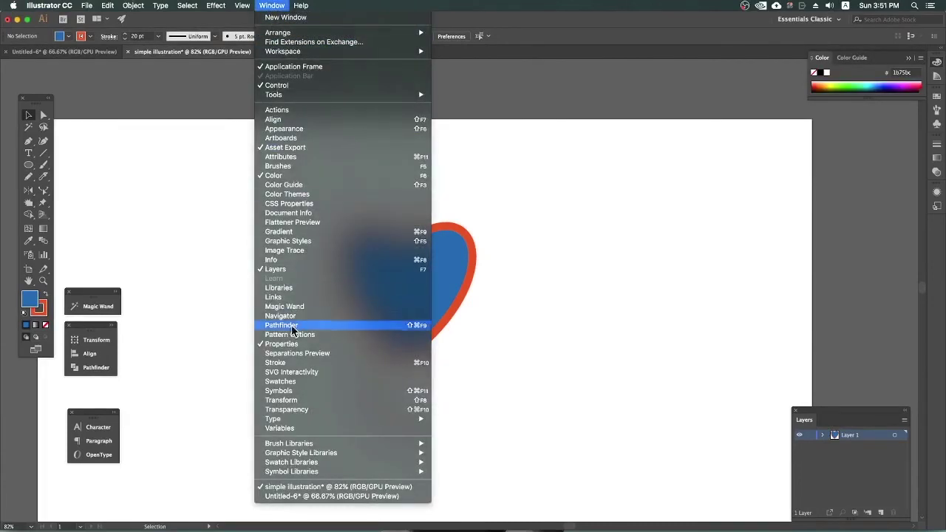
left_click(280, 383)
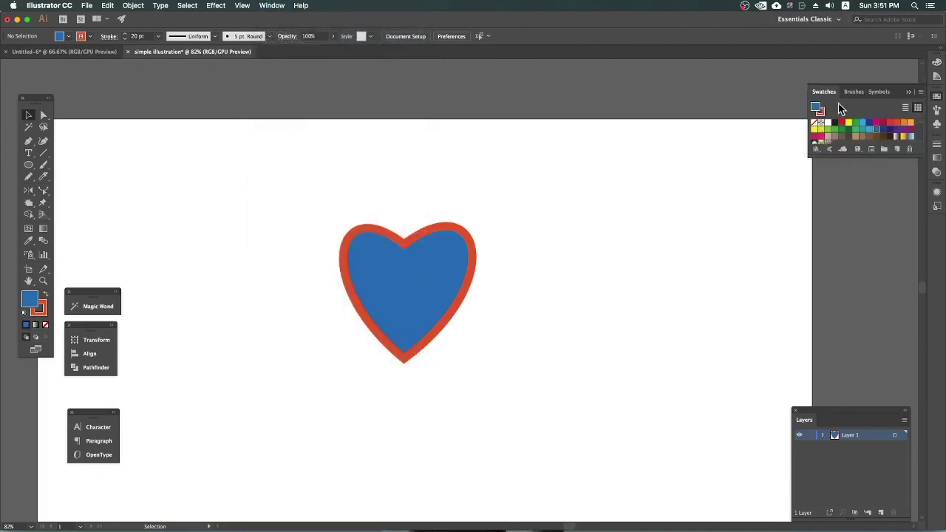
left_click(889, 130)
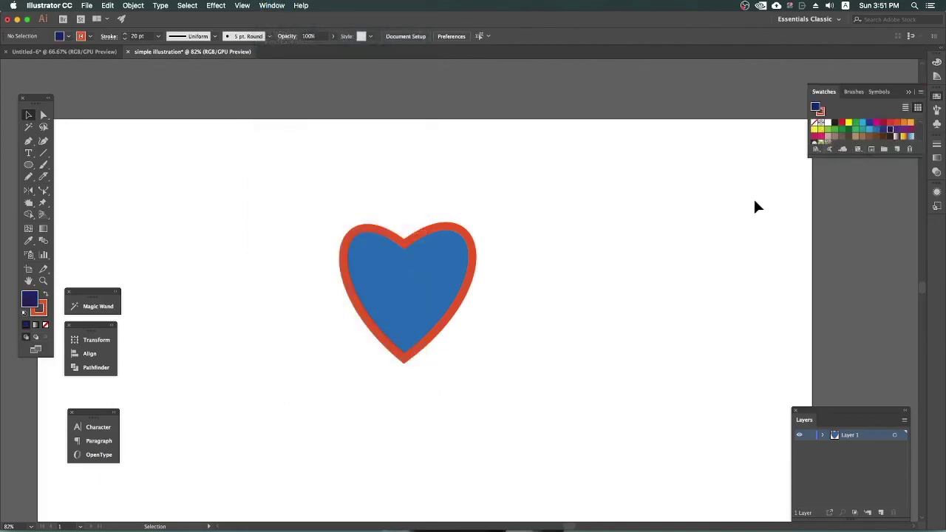
left_click(876, 130)
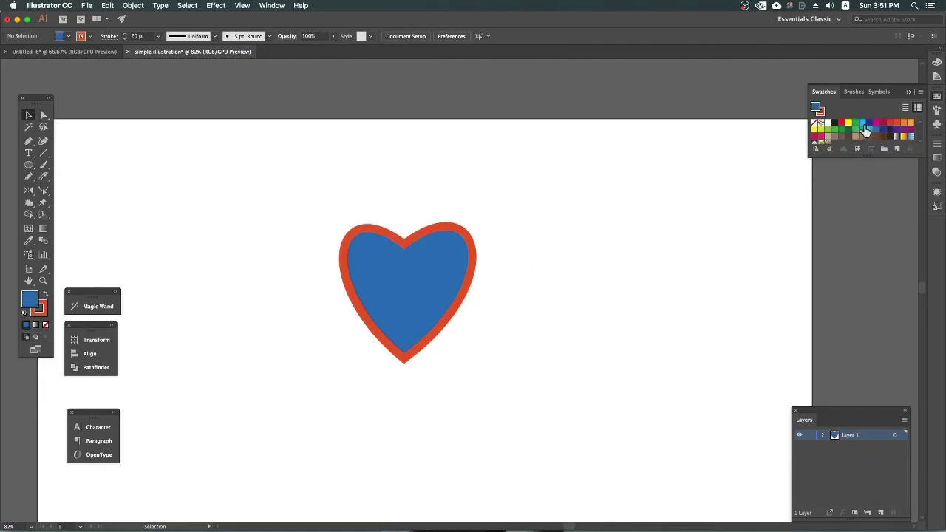
Fill the heart with magenta, then a white-to-black gradient, and move it upper left.
left_click(433, 289)
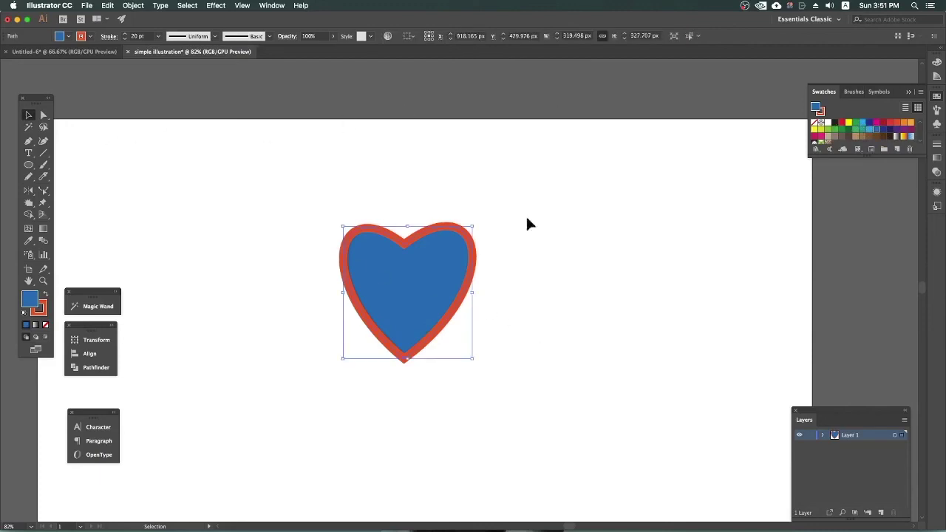
left_click(875, 123)
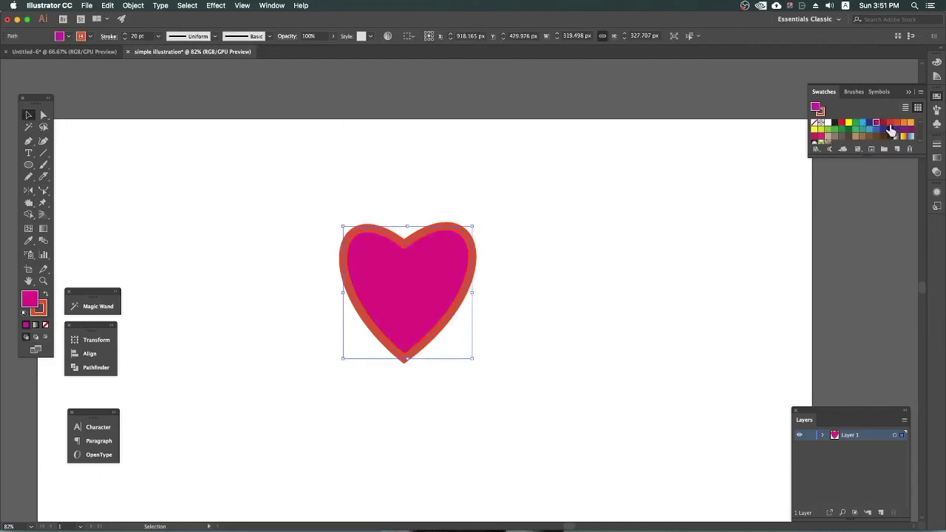
left_click(896, 138)
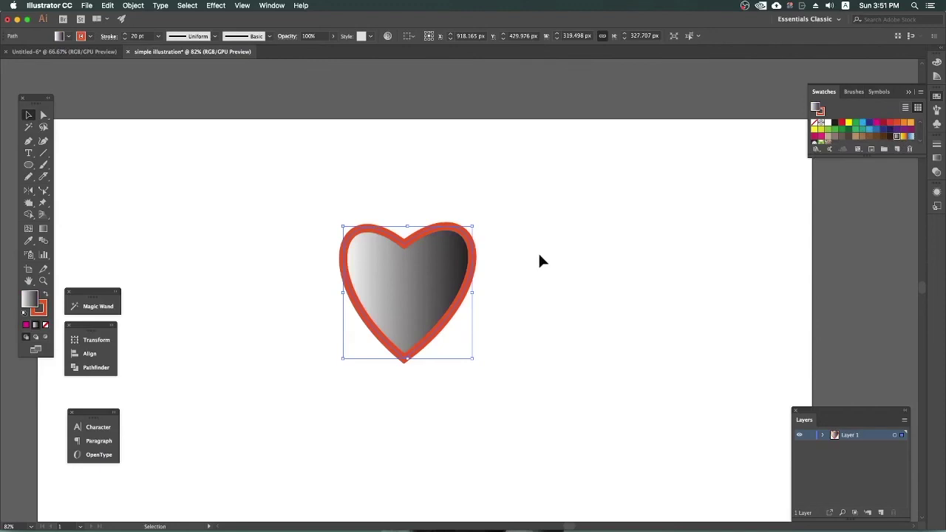
left_click(518, 233)
left_click_drag(395, 327, 194, 266)
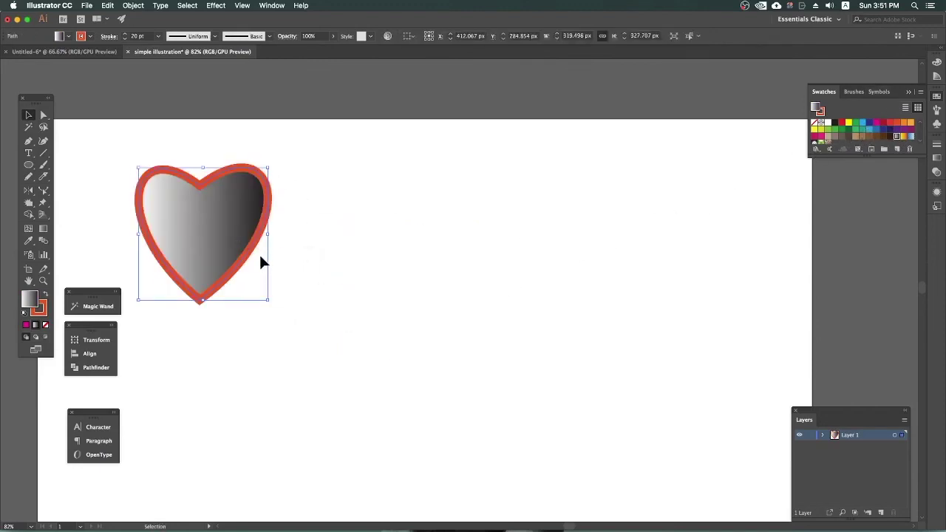